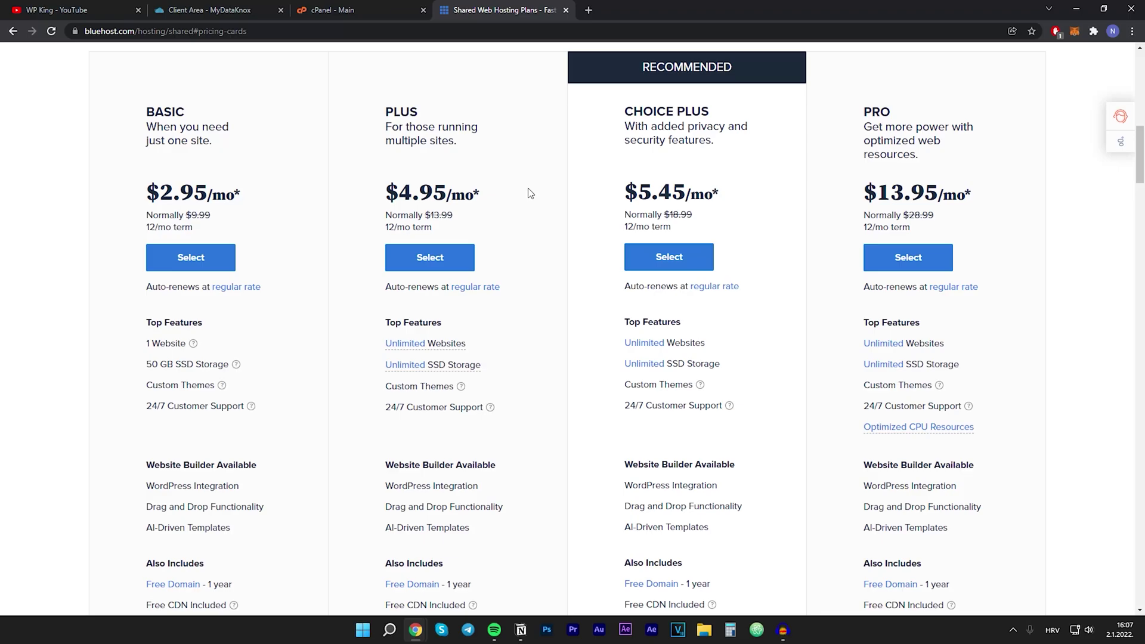
Leave the Bluehost shared hosting pricing and return to the cPanel main dashboard.
{"action": "key", "text": "ctrl+shift+Tab"}
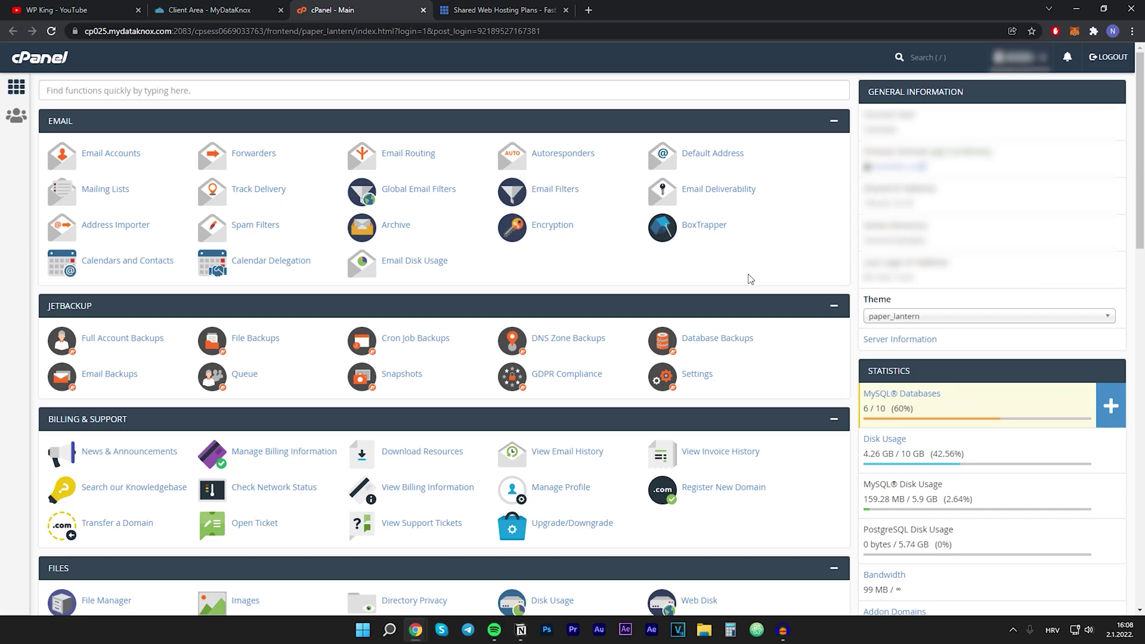
{"action": "scroll", "coordinate": [385, 58], "scroll_direction": "down", "scroll_amount": 8}
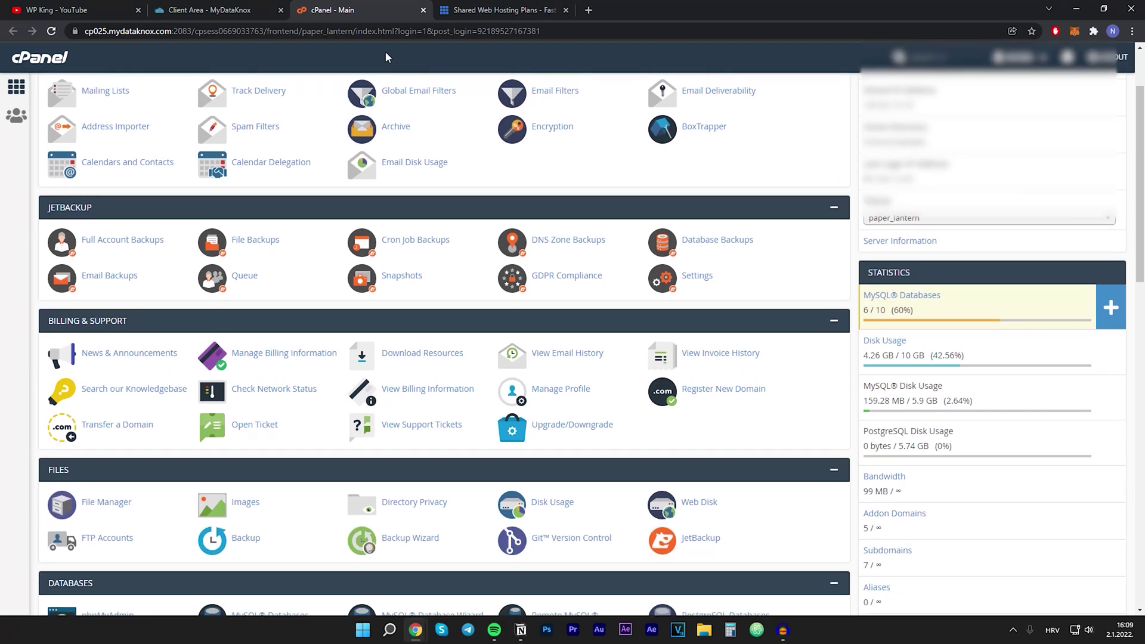
{"action": "scroll", "coordinate": [385, 57], "scroll_direction": "down", "scroll_amount": 1}
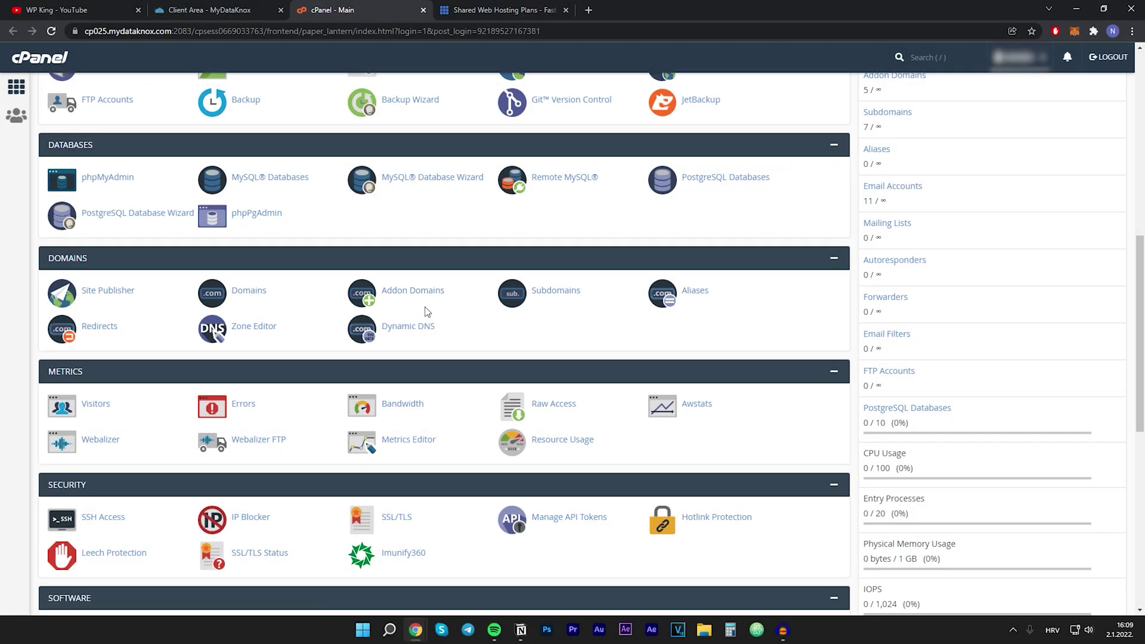
{"action": "scroll", "coordinate": [470, 342], "scroll_direction": "up", "scroll_amount": 9}
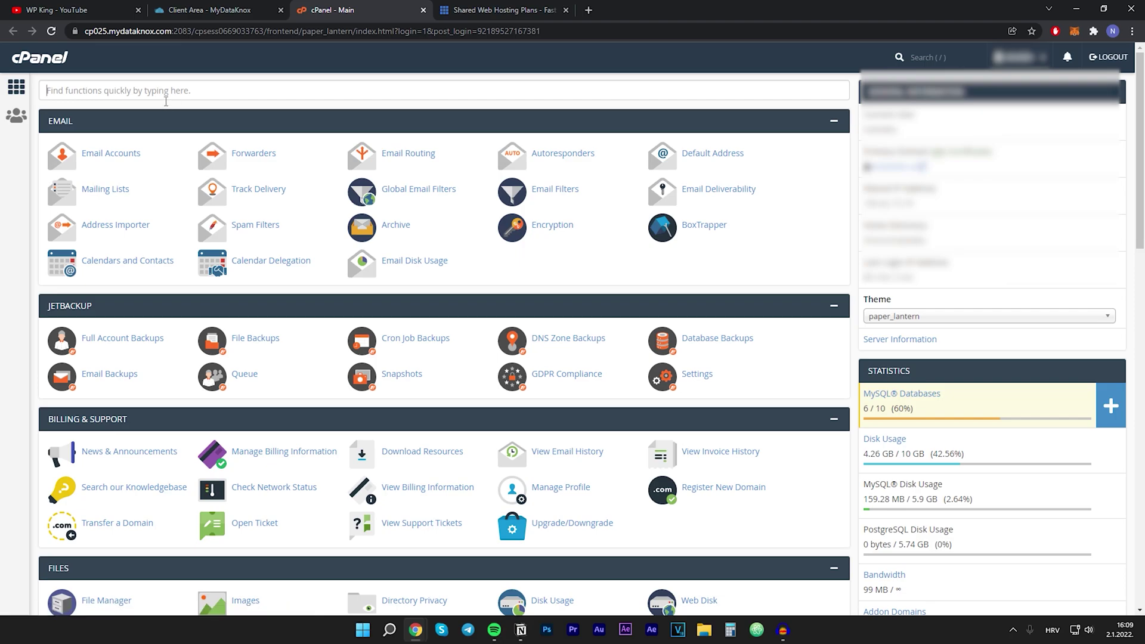
{"action": "left_click", "coordinate": [166, 99]}
Create addon domain wp-king.co, with subdomain wp-king and document root wp-king.co filled automatically.
{"action": "type", "text": "Addon Domains"}
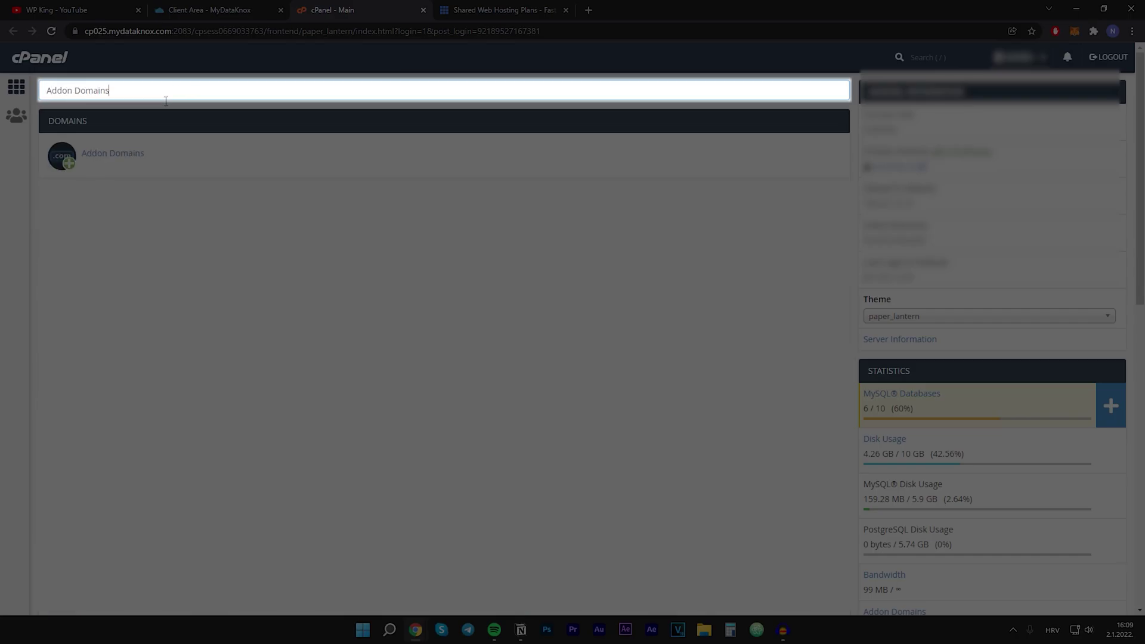
{"action": "left_click", "coordinate": [127, 158]}
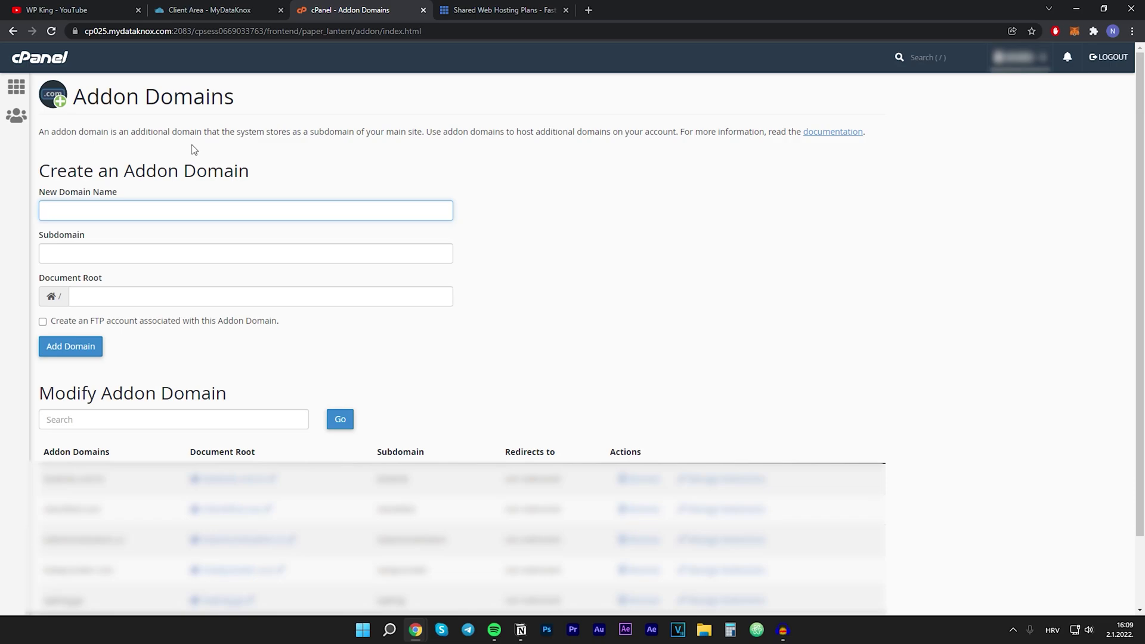
{"action": "type", "text": "wp-king.co"}
{"action": "left_click", "coordinate": [102, 255]}
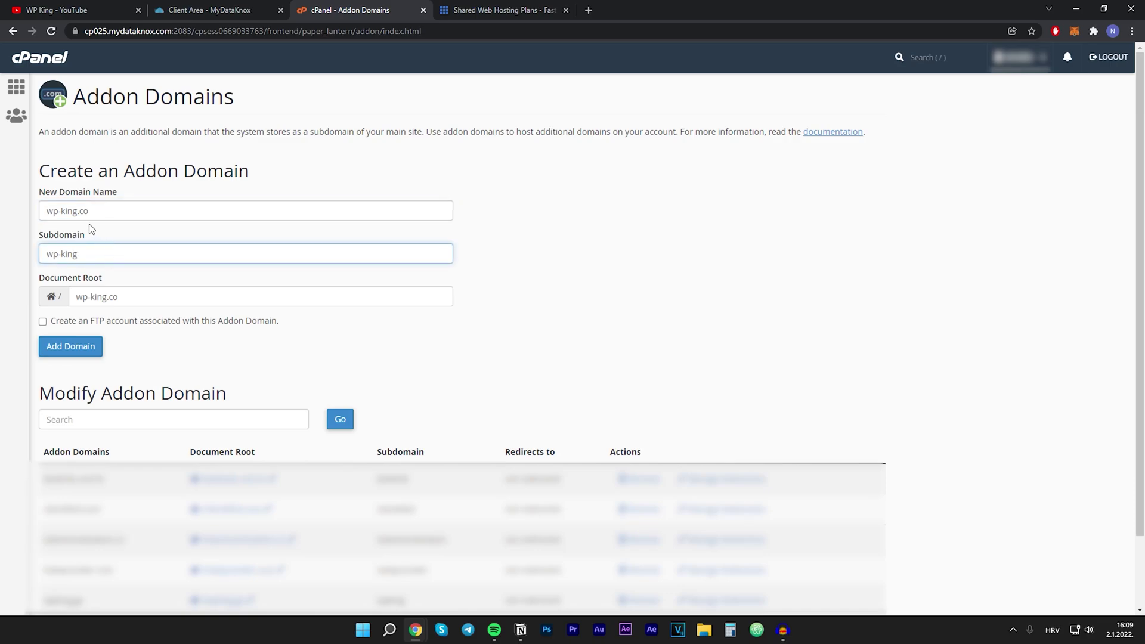
{"action": "left_click", "coordinate": [109, 234]}
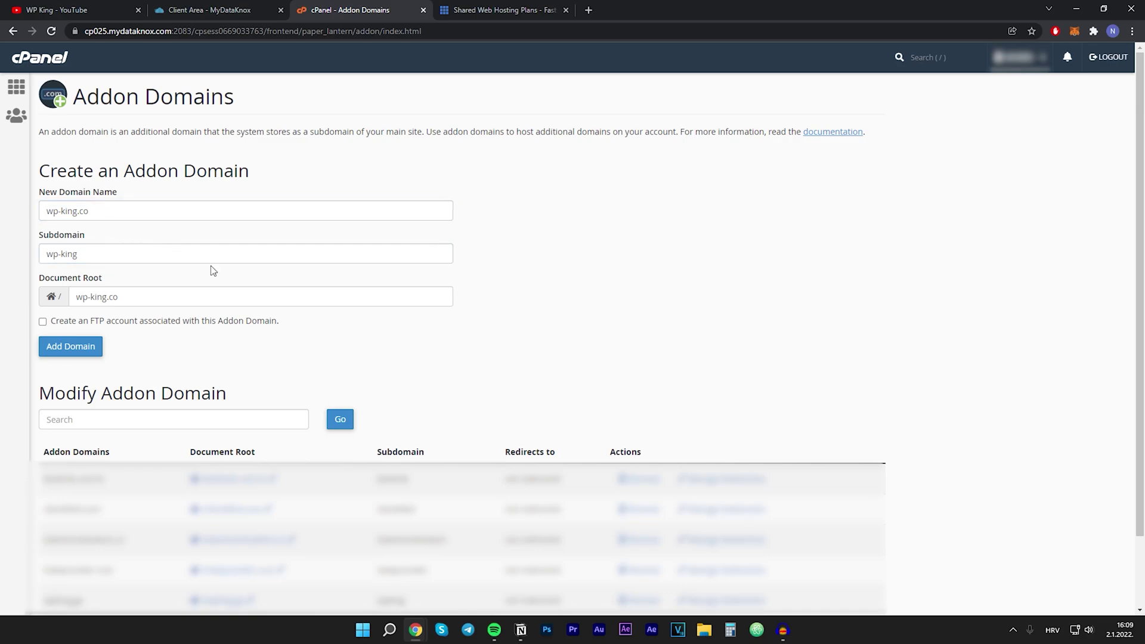
{"action": "left_click", "coordinate": [81, 349]}
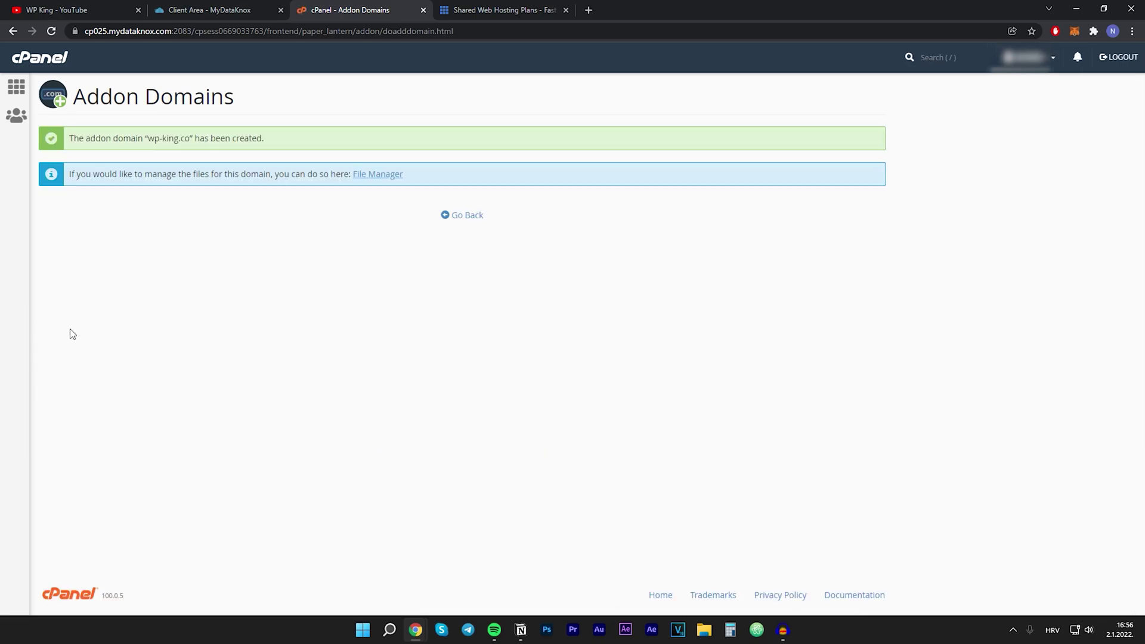
Confirm wp-king.co was created, then launch WordPress Manager by Softaculous from the cPanel dashboard.
{"action": "left_click_drag", "start_coordinate": [66, 138], "coordinate": [231, 139]}
{"action": "left_click", "coordinate": [266, 141]}
{"action": "left_click", "coordinate": [48, 63]}
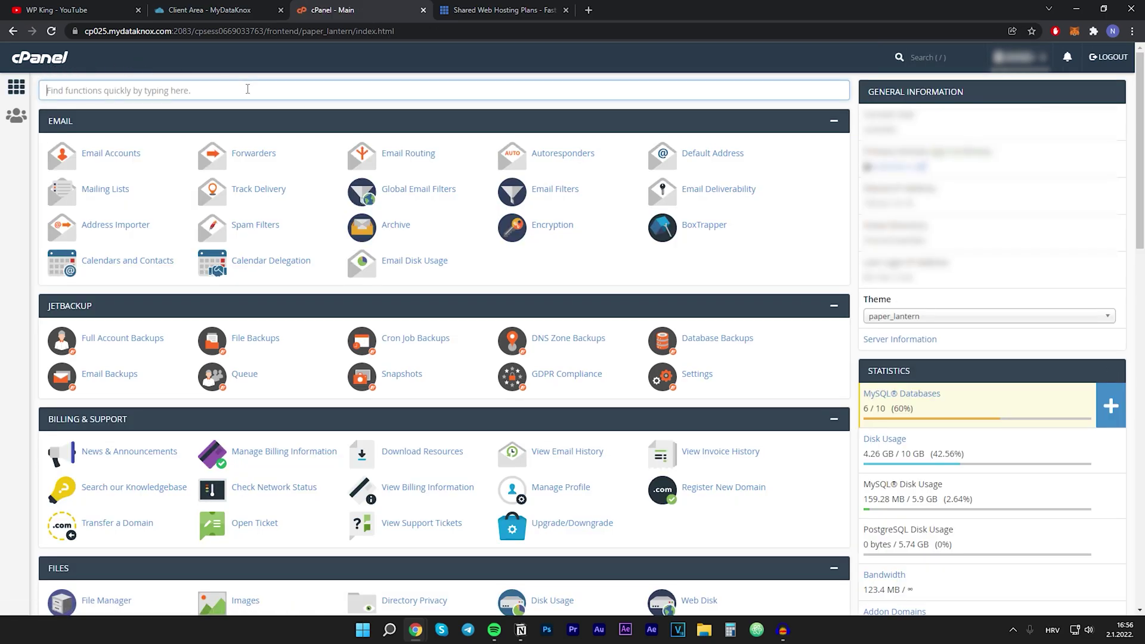
{"action": "type", "text": "Wordpress"}
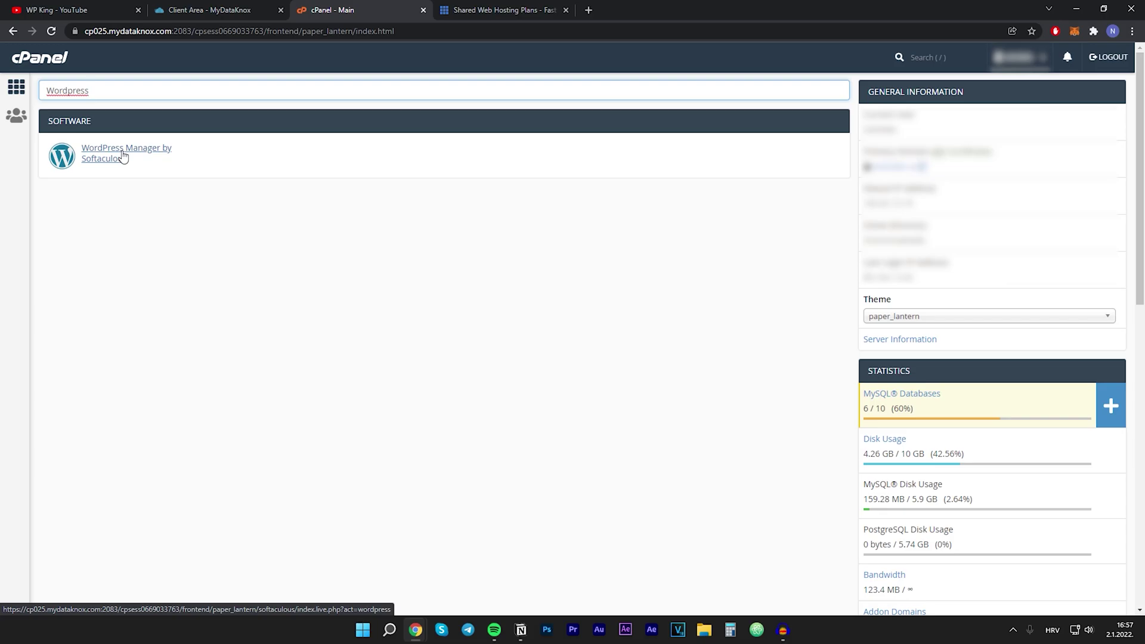
{"action": "left_click", "coordinate": [123, 157]}
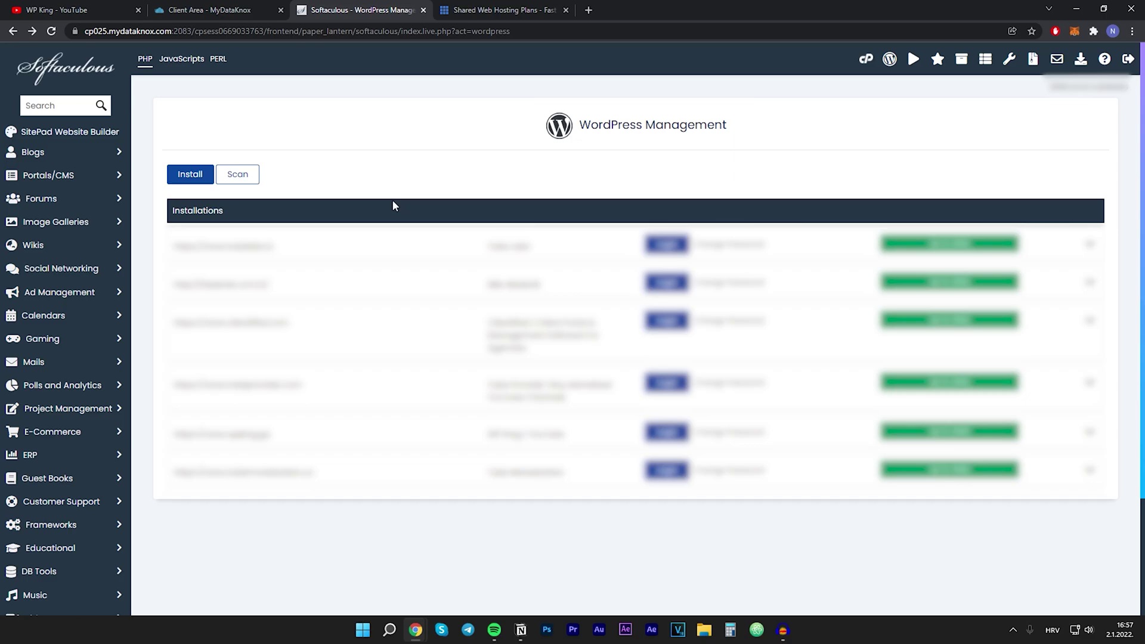
{"action": "left_click", "coordinate": [192, 178]}
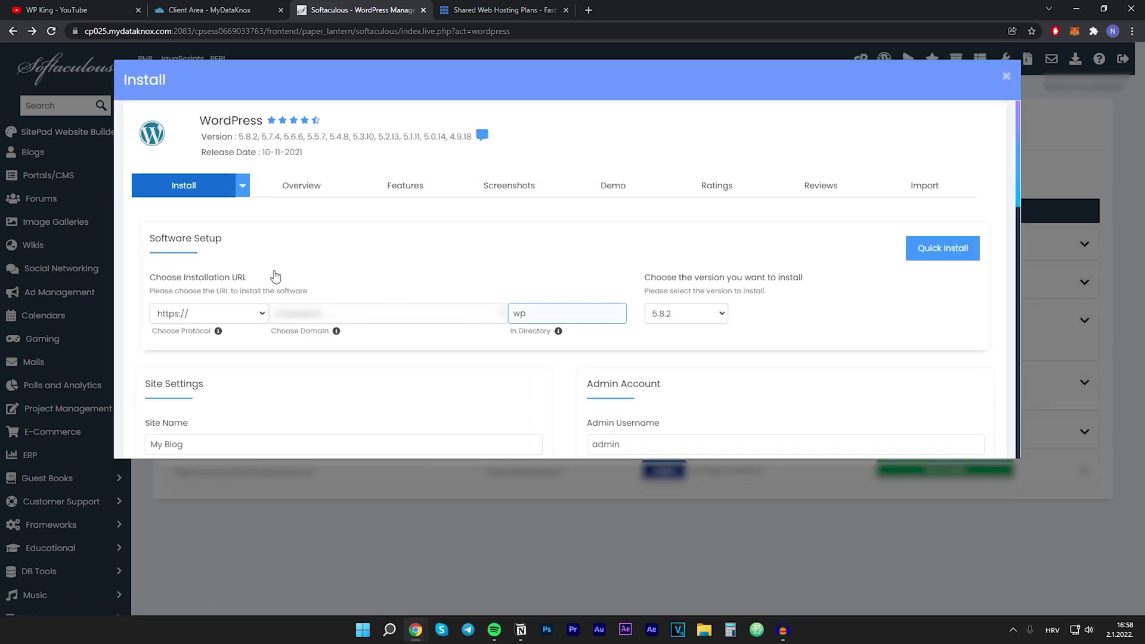
{"action": "left_click", "coordinate": [356, 318]}
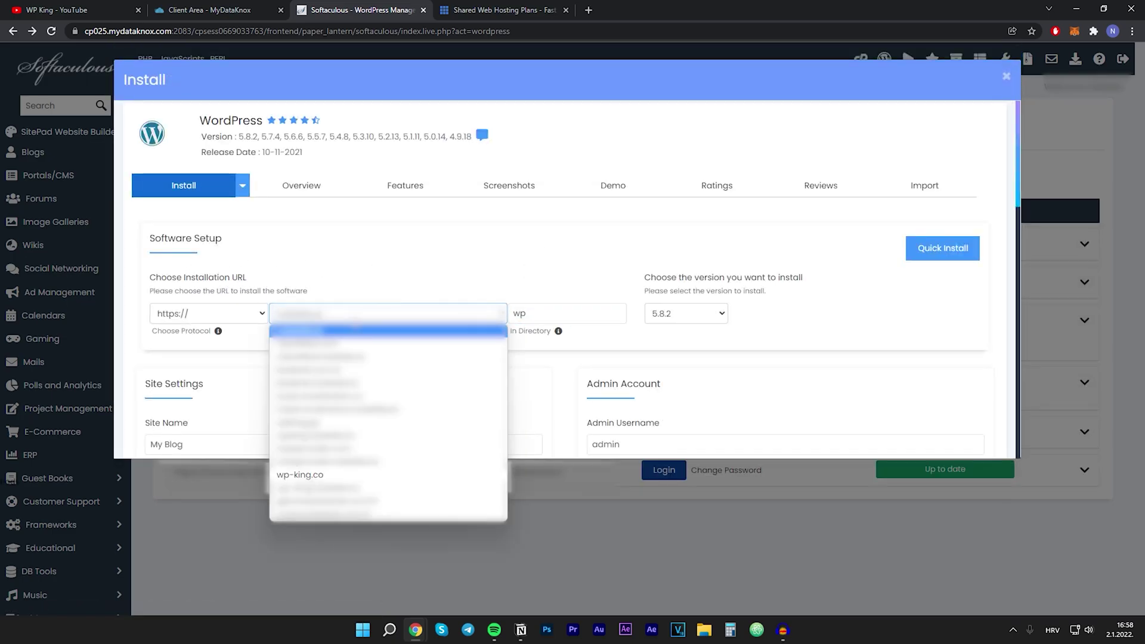
{"action": "left_click", "coordinate": [332, 477]}
{"action": "left_click", "coordinate": [529, 322]}
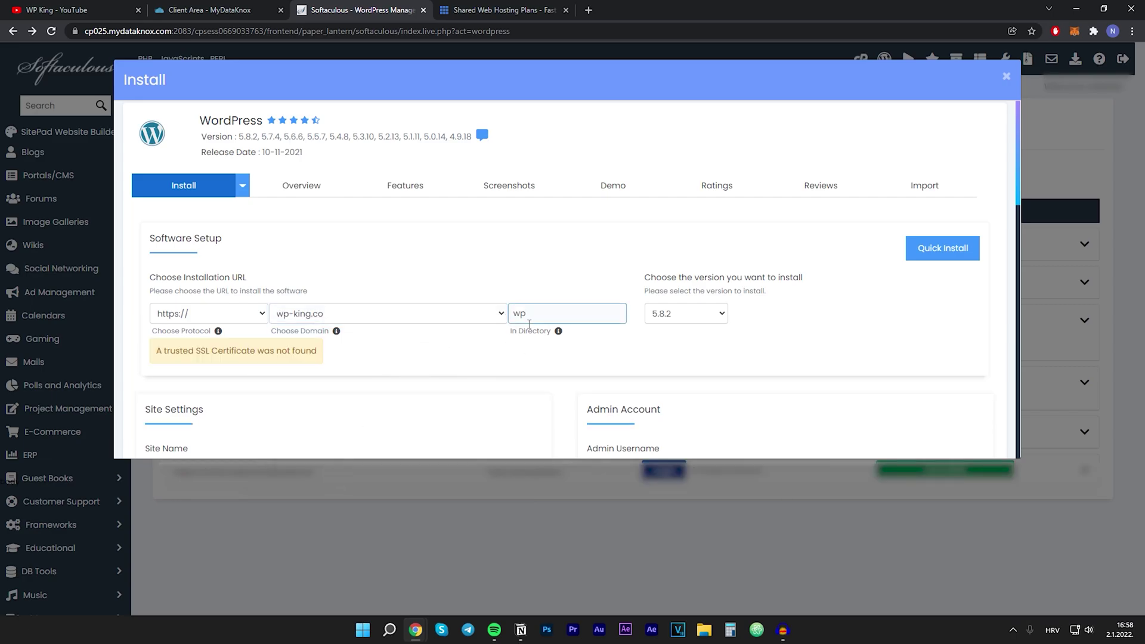
{"action": "double_click", "coordinate": [535, 321]}
{"action": "key", "text": "BackSpace"}
{"action": "left_click", "coordinate": [200, 314]}
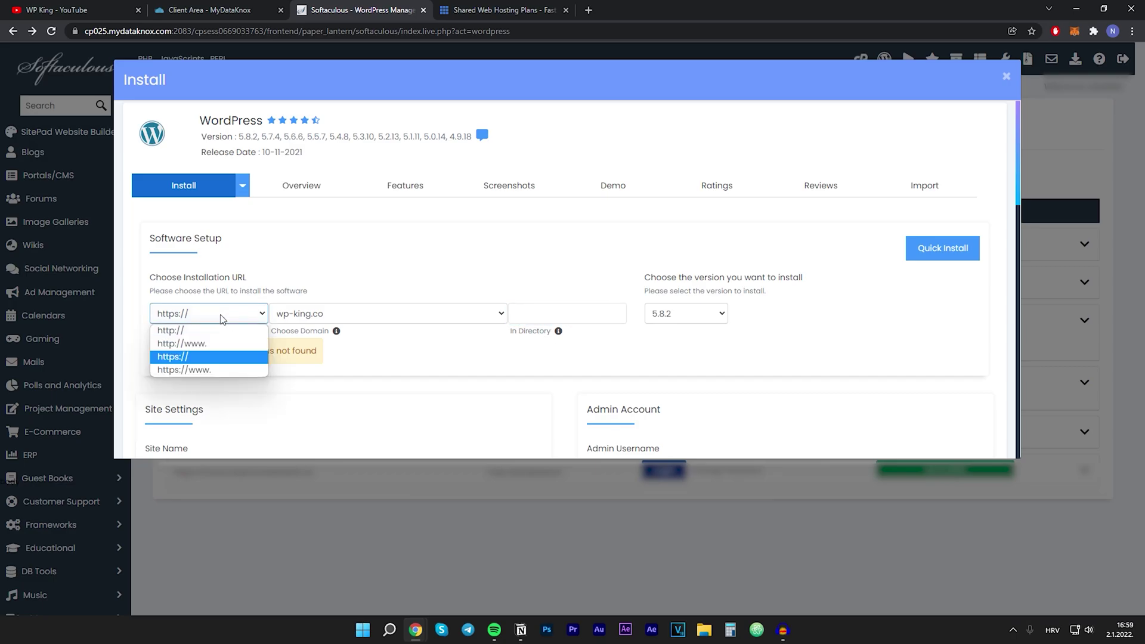
{"action": "left_click", "coordinate": [191, 370]}
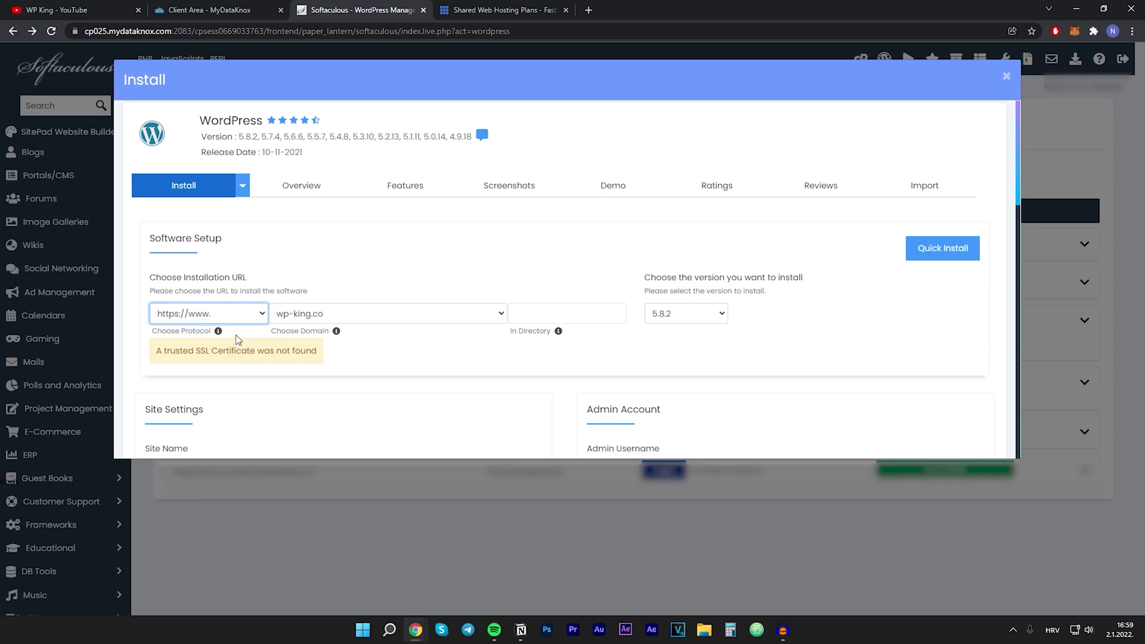
{"action": "left_click", "coordinate": [711, 312]}
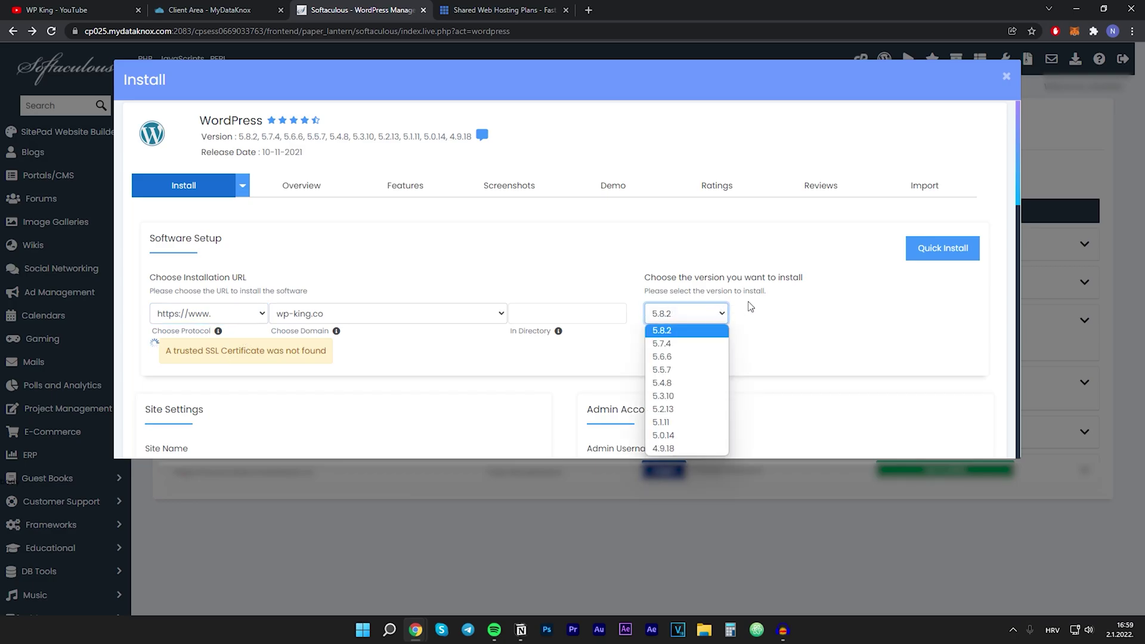
{"action": "left_click", "coordinate": [706, 320]}
Set the site name to 'WP King' and the description to 'Learn Wordpress For Free'.
{"action": "scroll", "coordinate": [572, 349], "scroll_direction": "down", "scroll_amount": 3}
{"action": "scroll", "coordinate": [572, 349], "scroll_direction": "down", "scroll_amount": 1}
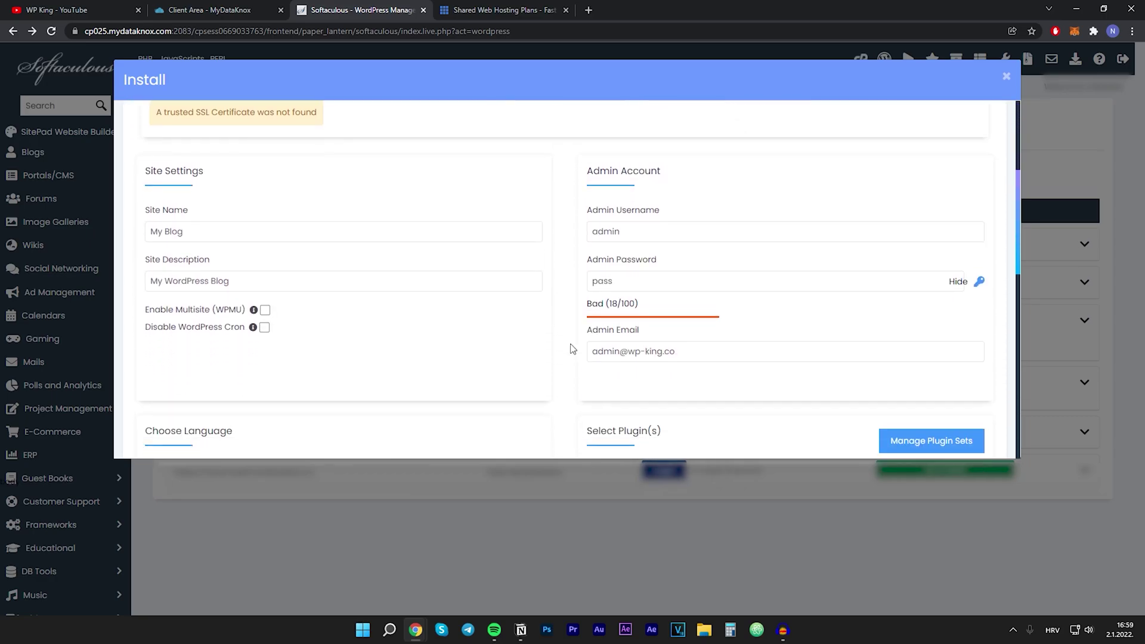
{"action": "left_click", "coordinate": [231, 235]}
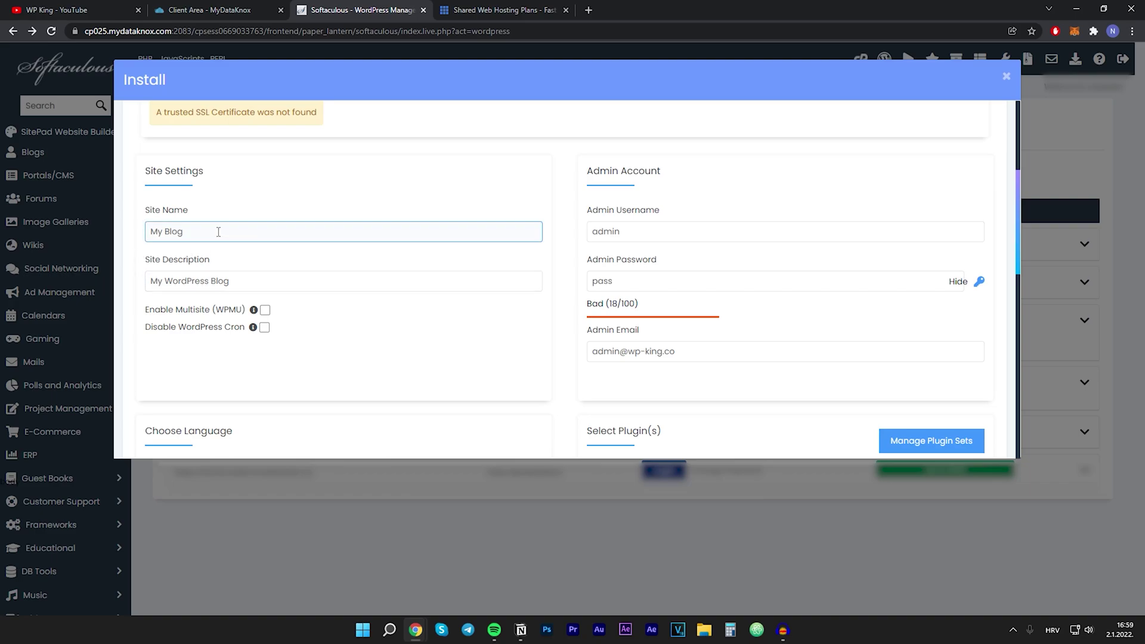
{"action": "key", "text": "ctrl+a"}
{"action": "type", "text": "WP King"}
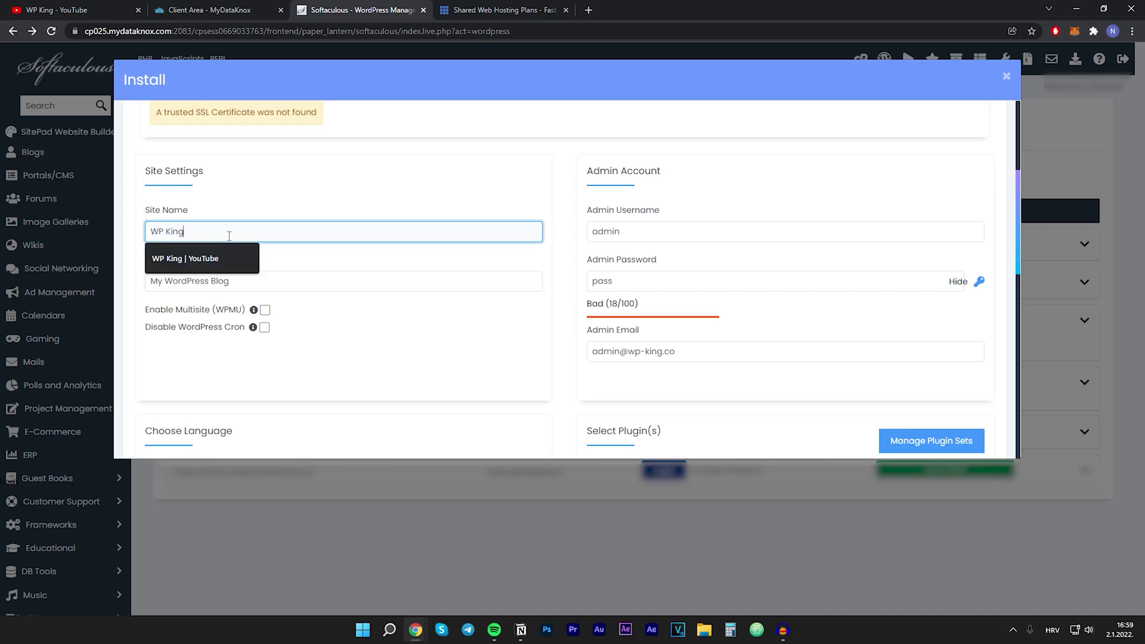
{"action": "left_click", "coordinate": [237, 279]}
{"action": "key", "text": "ctrl+a"}
{"action": "key", "text": "BackSpace"}
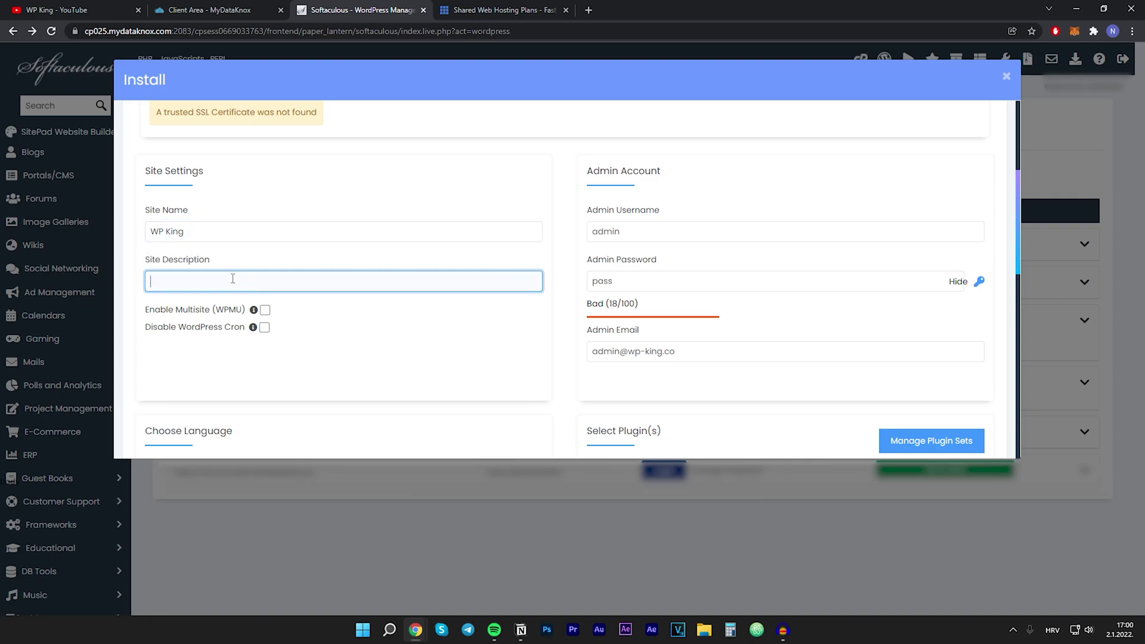
{"action": "type", "text": "Learn Wordpress For Free"}
{"action": "left_click", "coordinate": [595, 173]}
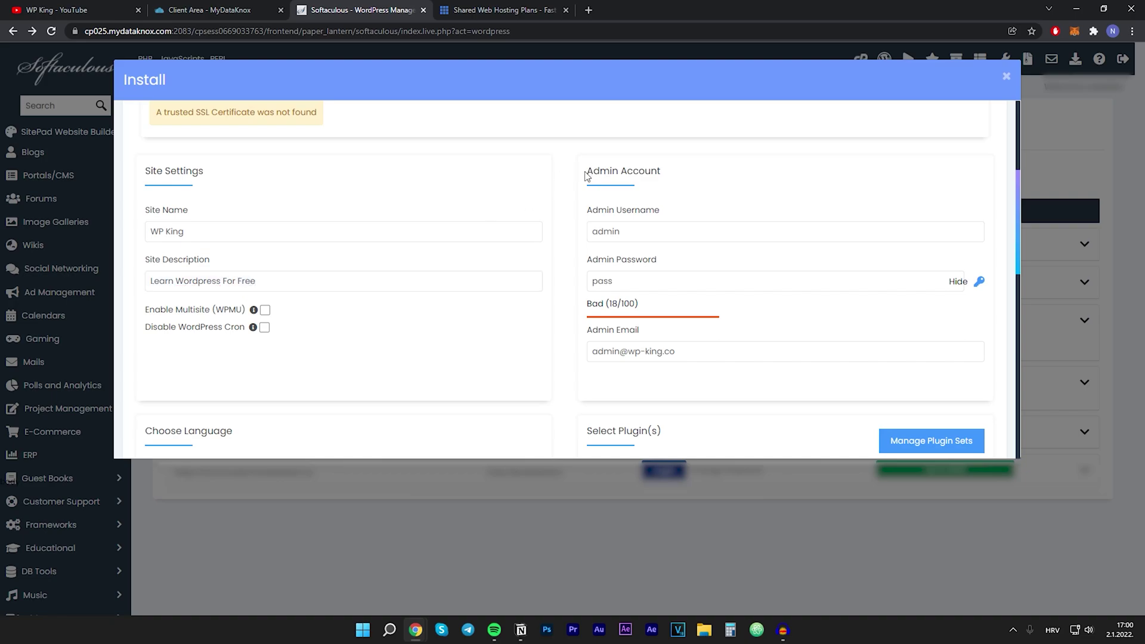
Fill in the admin username, a strong admin password and the admin e-mail.
{"action": "left_click_drag", "start_coordinate": [597, 180], "coordinate": [682, 183]}
{"action": "left_click", "coordinate": [695, 186]}
{"action": "left_click", "coordinate": [625, 209]}
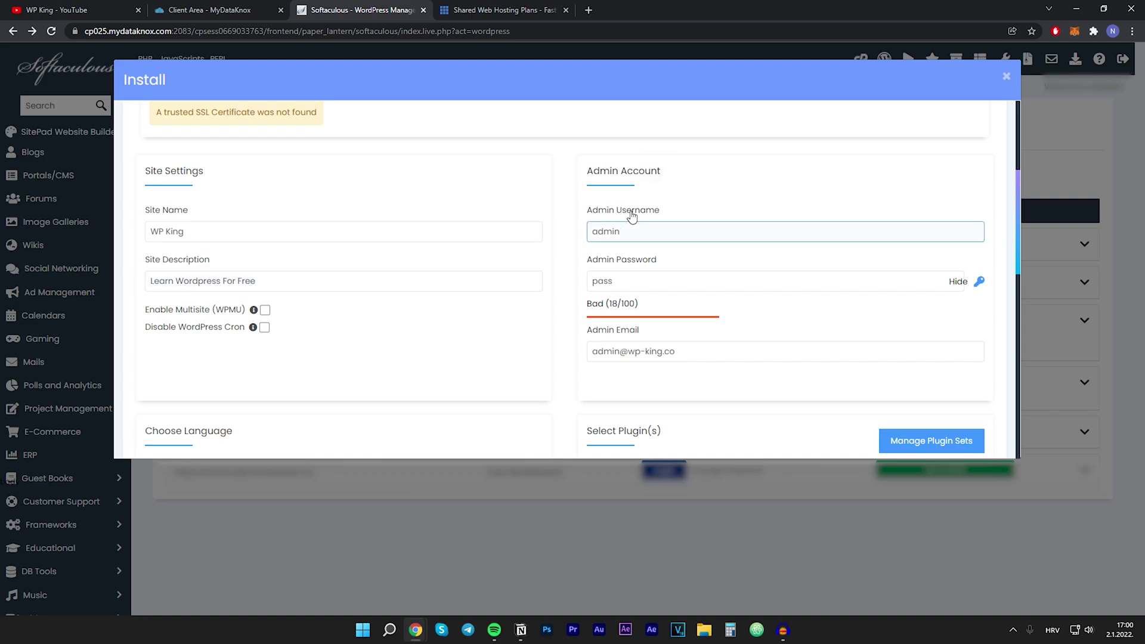
{"action": "left_click", "coordinate": [644, 210]}
{"action": "left_click", "coordinate": [659, 260]}
{"action": "left_click", "coordinate": [662, 363]}
{"action": "left_click", "coordinate": [657, 218]}
{"action": "left_click", "coordinate": [662, 264]}
{"action": "double_click", "coordinate": [635, 239]}
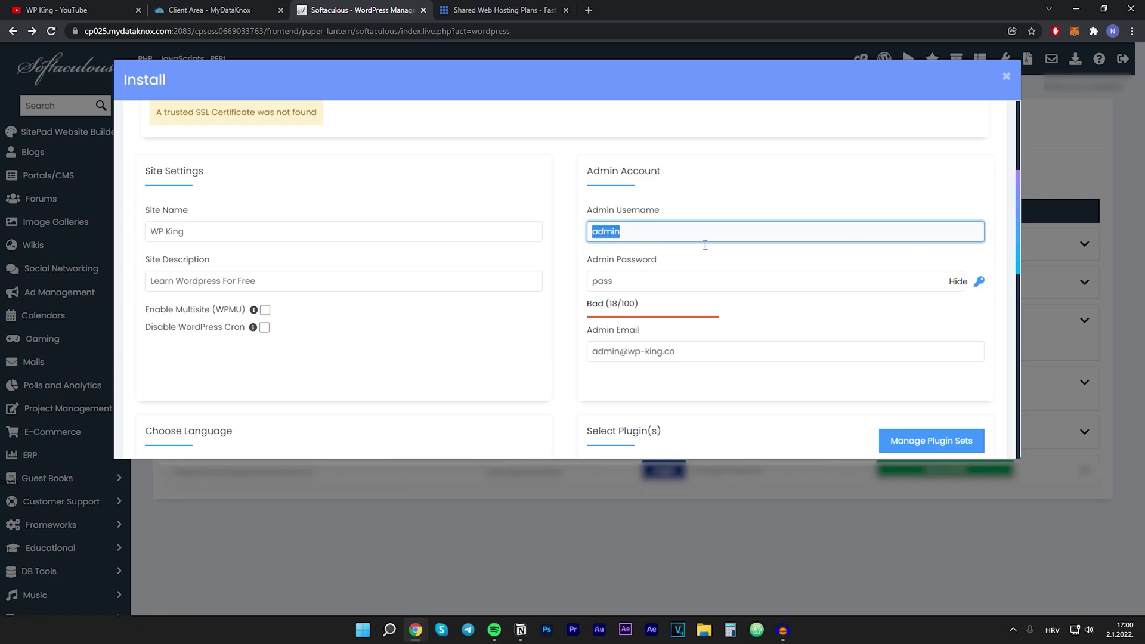
{"action": "key", "text": "Tab"}
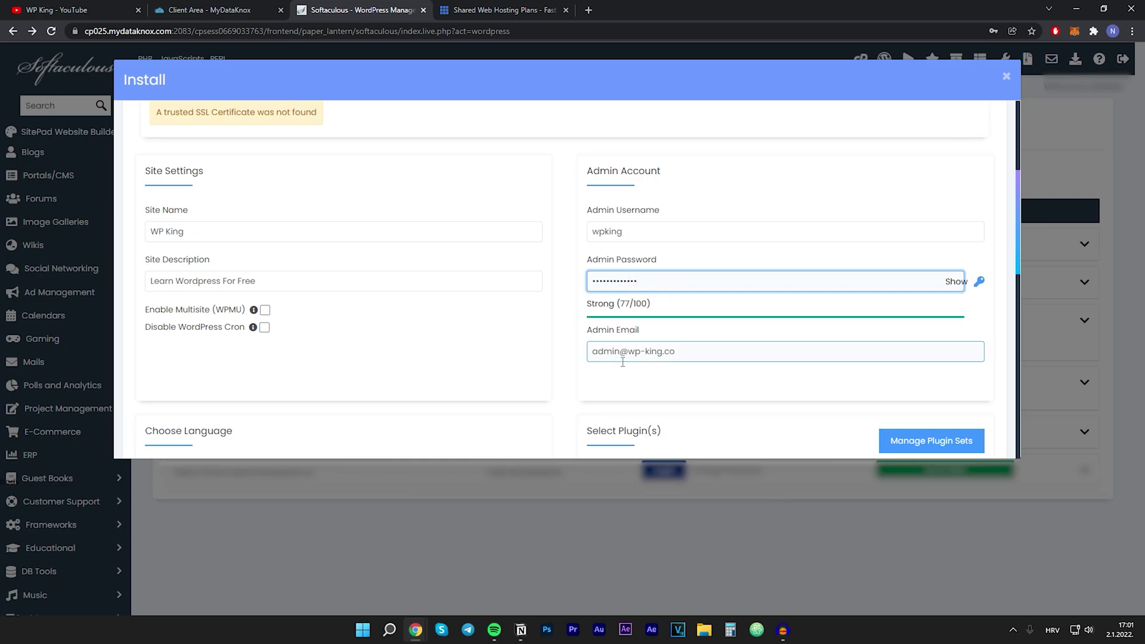
{"action": "left_click", "coordinate": [519, 134]}
{"action": "scroll", "coordinate": [567, 271], "scroll_direction": "down", "scroll_amount": 5}
{"action": "scroll", "coordinate": [567, 273], "scroll_direction": "up", "scroll_amount": 2}
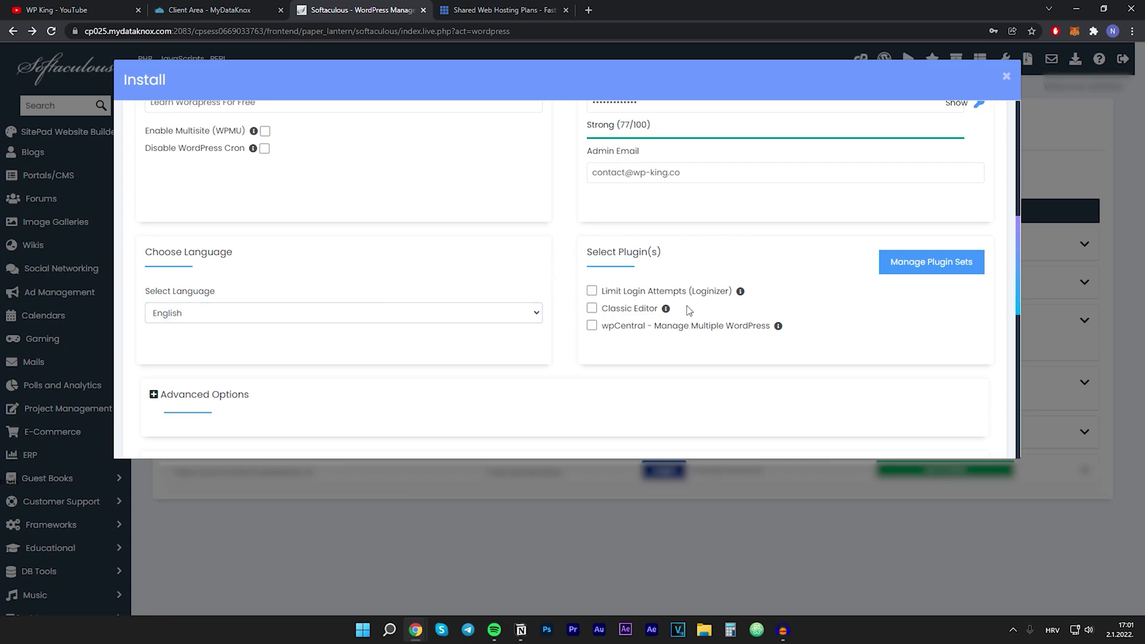
{"action": "scroll", "coordinate": [607, 321], "scroll_direction": "down", "scroll_amount": 2}
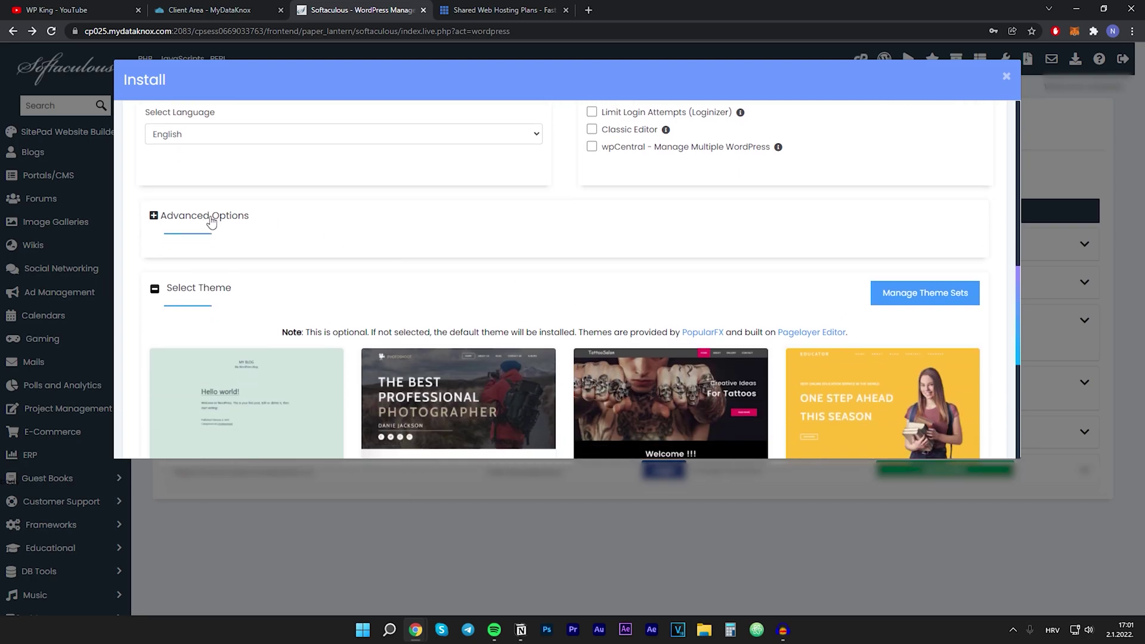
{"action": "left_click", "coordinate": [210, 218]}
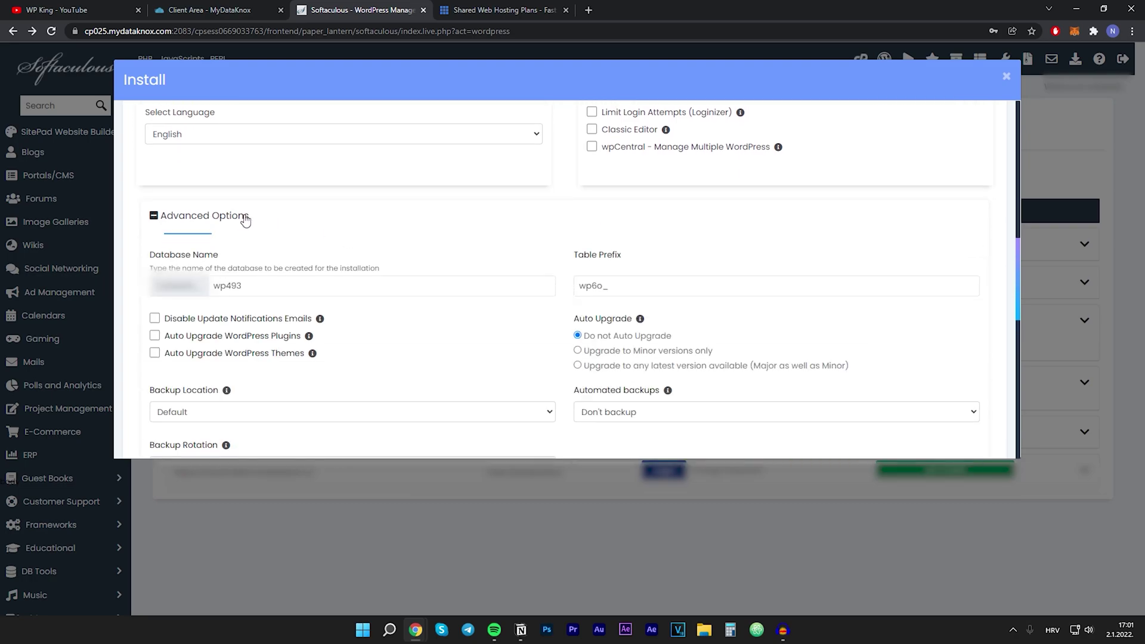
{"action": "scroll", "coordinate": [437, 210], "scroll_direction": "down", "scroll_amount": 1}
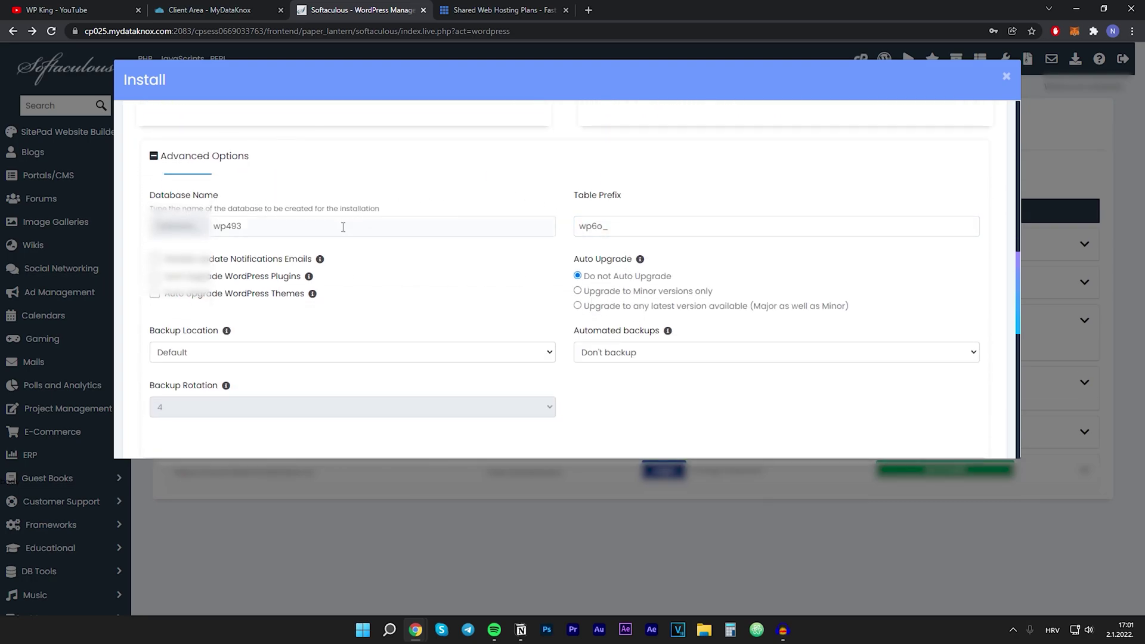
{"action": "left_click", "coordinate": [205, 160]}
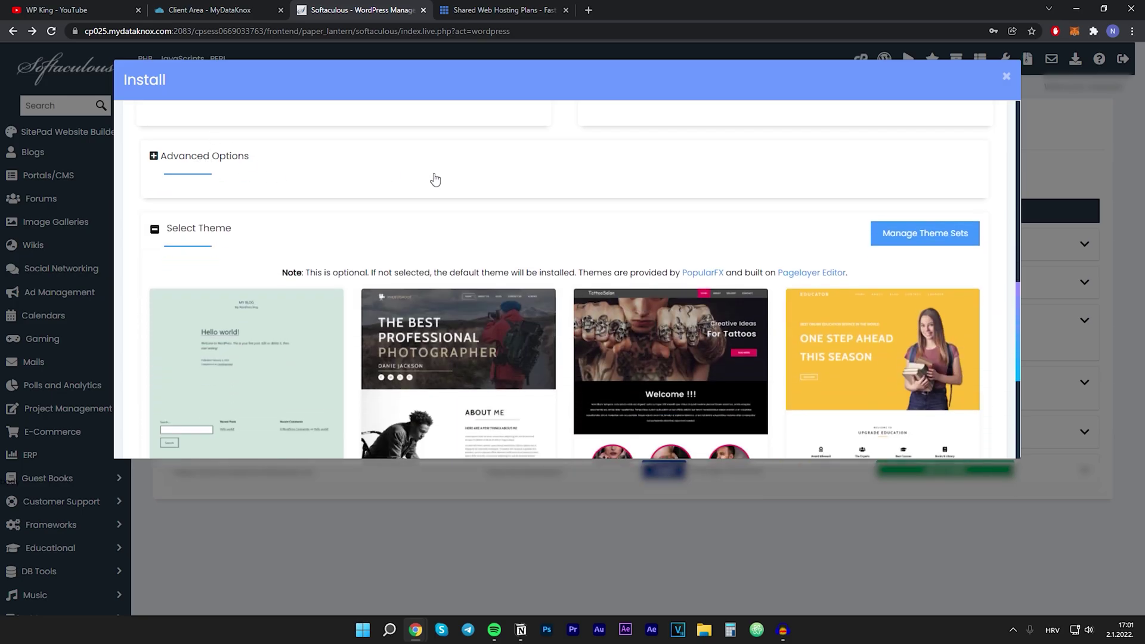
{"action": "scroll", "coordinate": [305, 124], "scroll_direction": "down", "scroll_amount": 3}
{"action": "scroll", "coordinate": [306, 125], "scroll_direction": "up", "scroll_amount": 2}
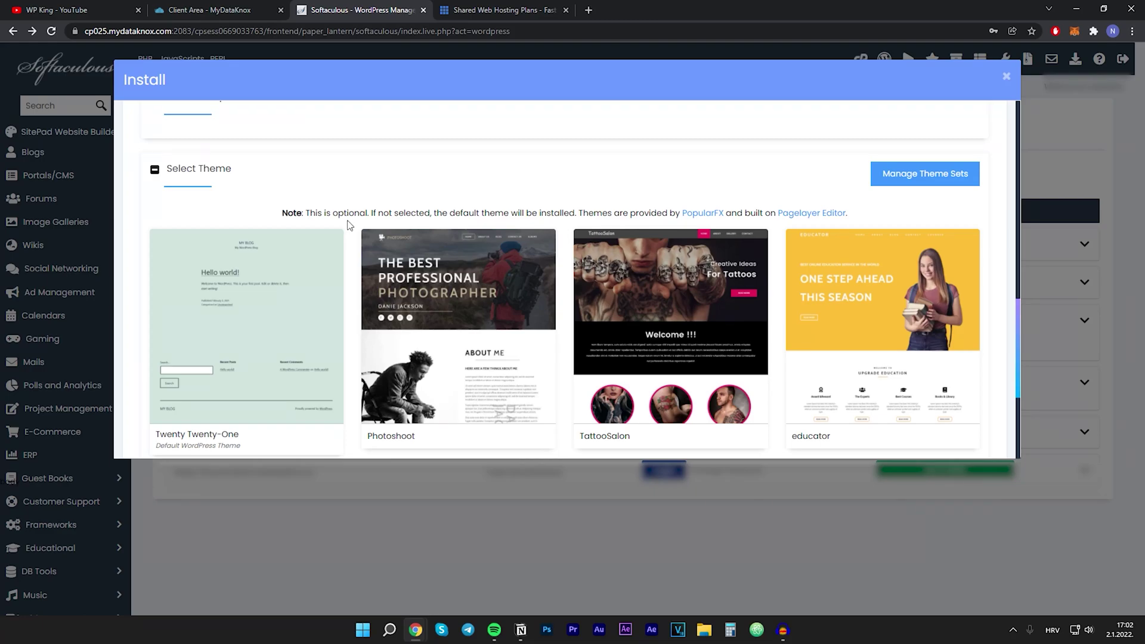
Run the WordPress installation and dismiss Chrome's save-password prompt.
{"action": "scroll", "coordinate": [349, 227], "scroll_direction": "down", "scroll_amount": 4}
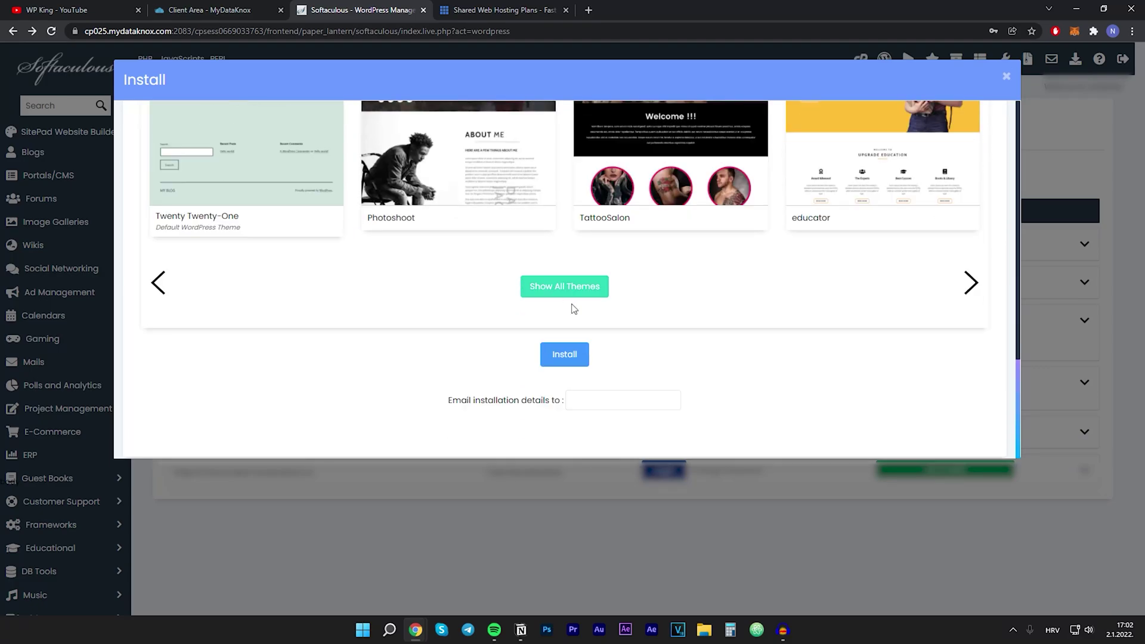
{"action": "left_click", "coordinate": [568, 356]}
{"action": "left_click", "coordinate": [1033, 49]}
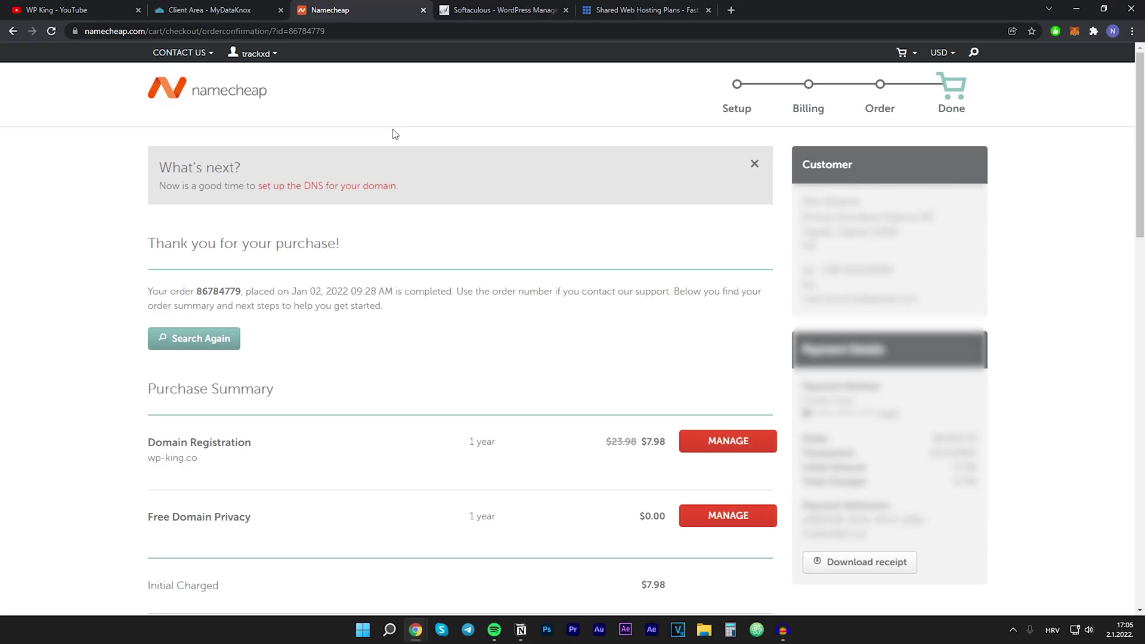
Go through the Namecheap dashboard's Domain List to wp-king.co's management page.
{"action": "mouse_move", "coordinate": [268, 60]}
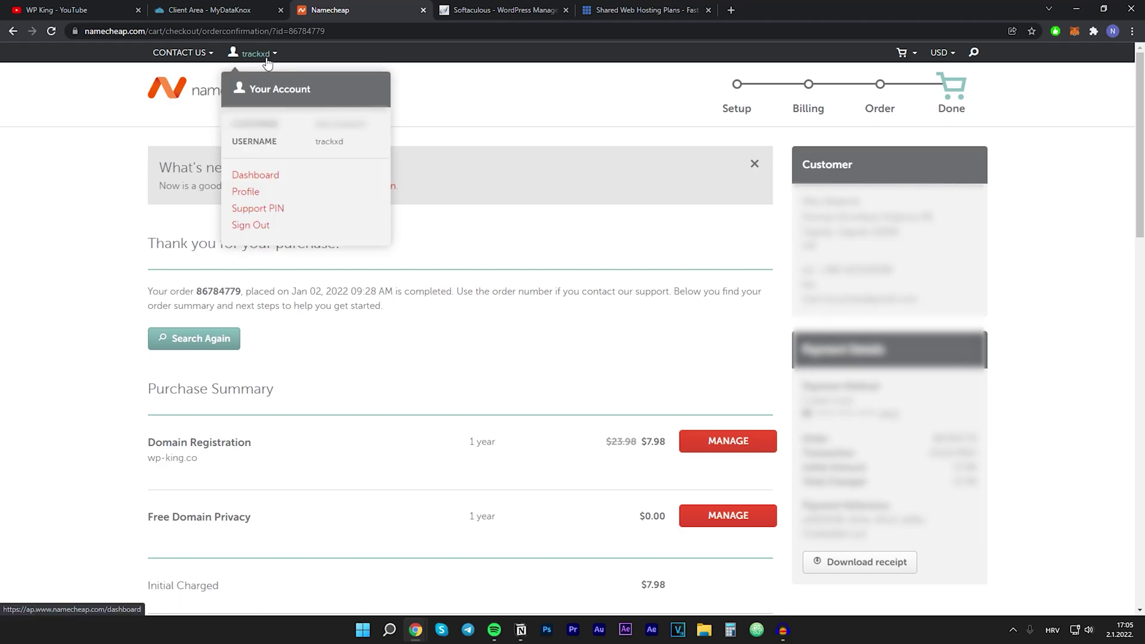
{"action": "left_click", "coordinate": [263, 176]}
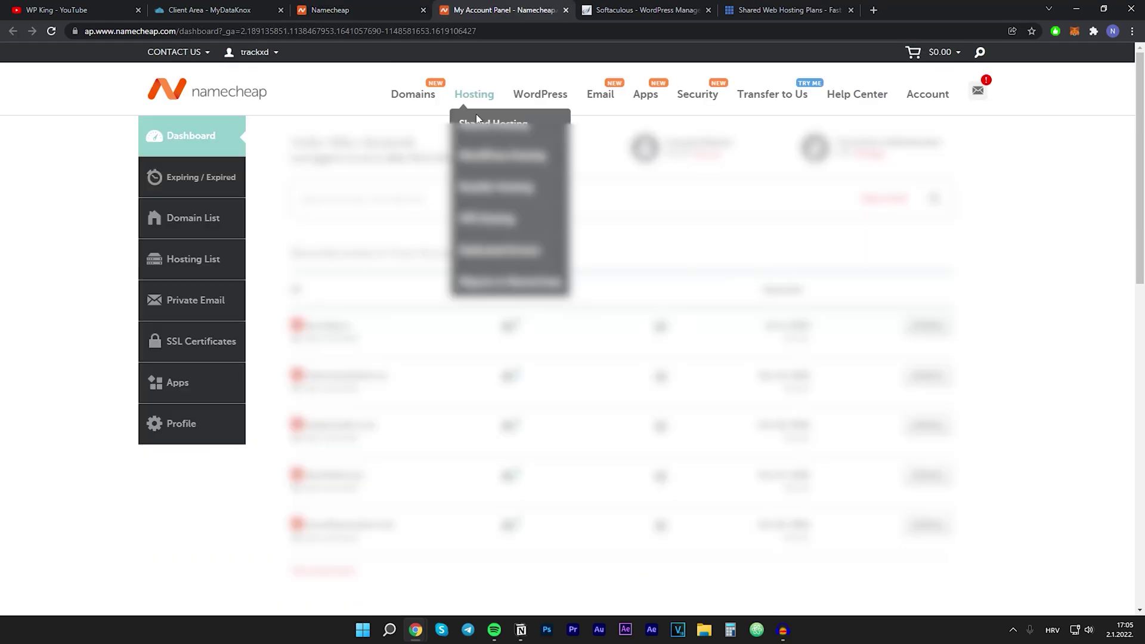
{"action": "left_click", "coordinate": [211, 225]}
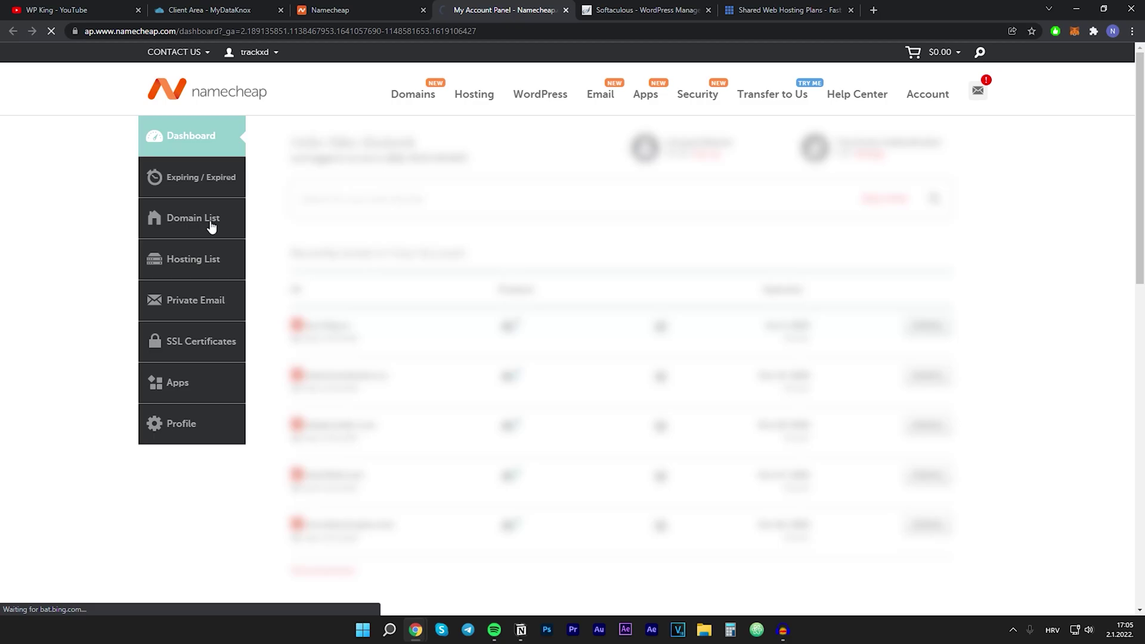
{"action": "scroll", "coordinate": [257, 266], "scroll_direction": "down", "scroll_amount": 8}
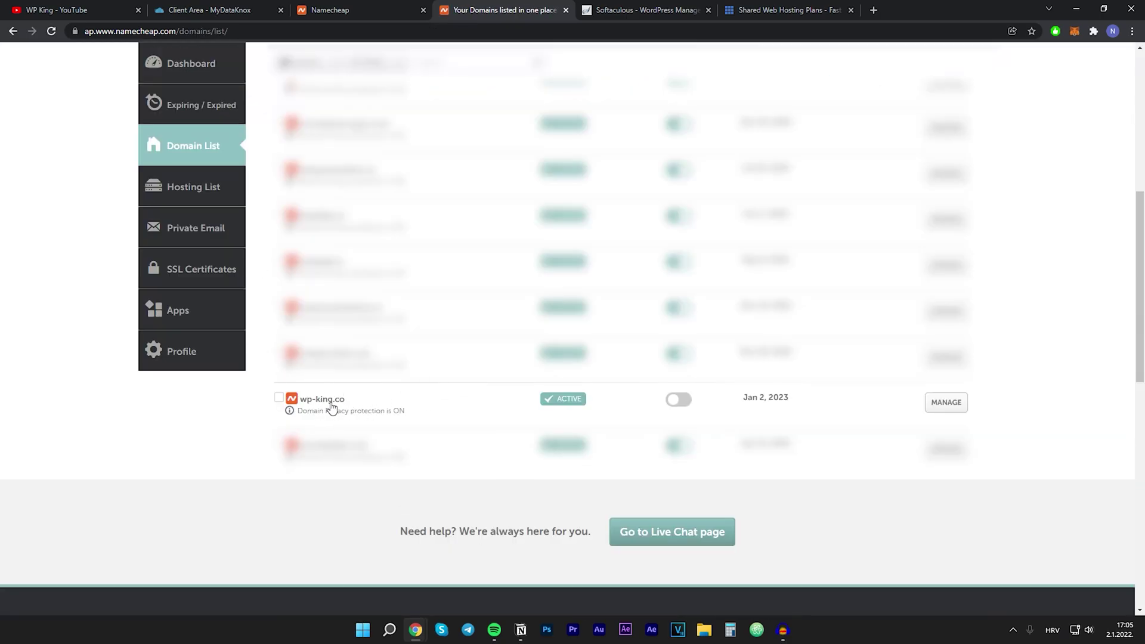
{"action": "left_click", "coordinate": [948, 403]}
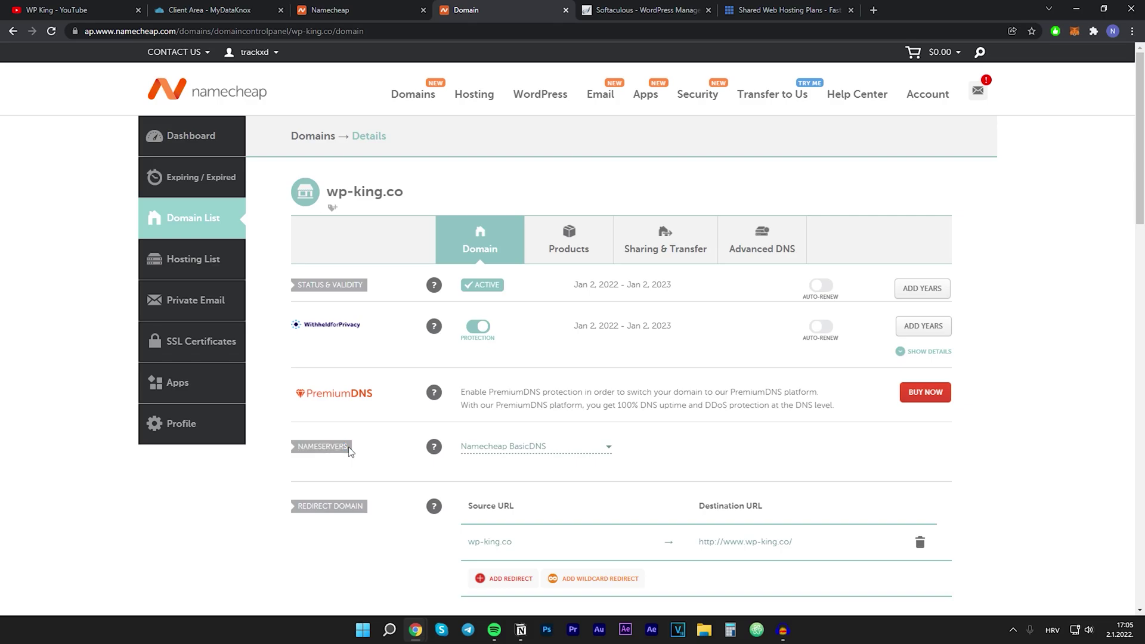
Change wp-king.co's nameservers from Namecheap BasicDNS to Custom DNS.
{"action": "left_click", "coordinate": [603, 447]}
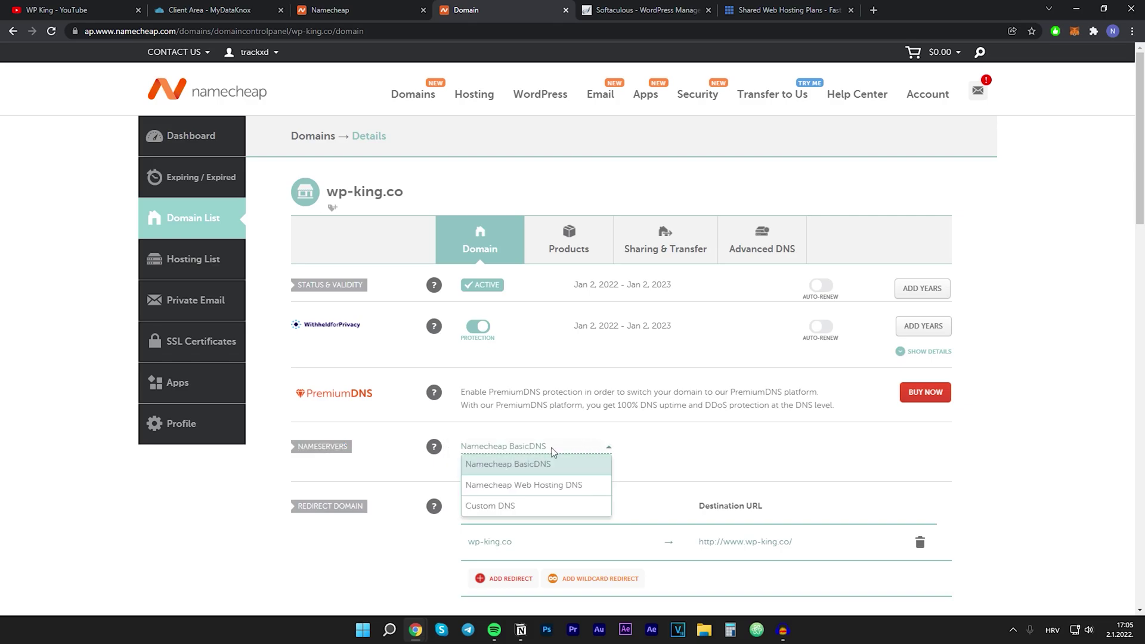
{"action": "left_click", "coordinate": [502, 506]}
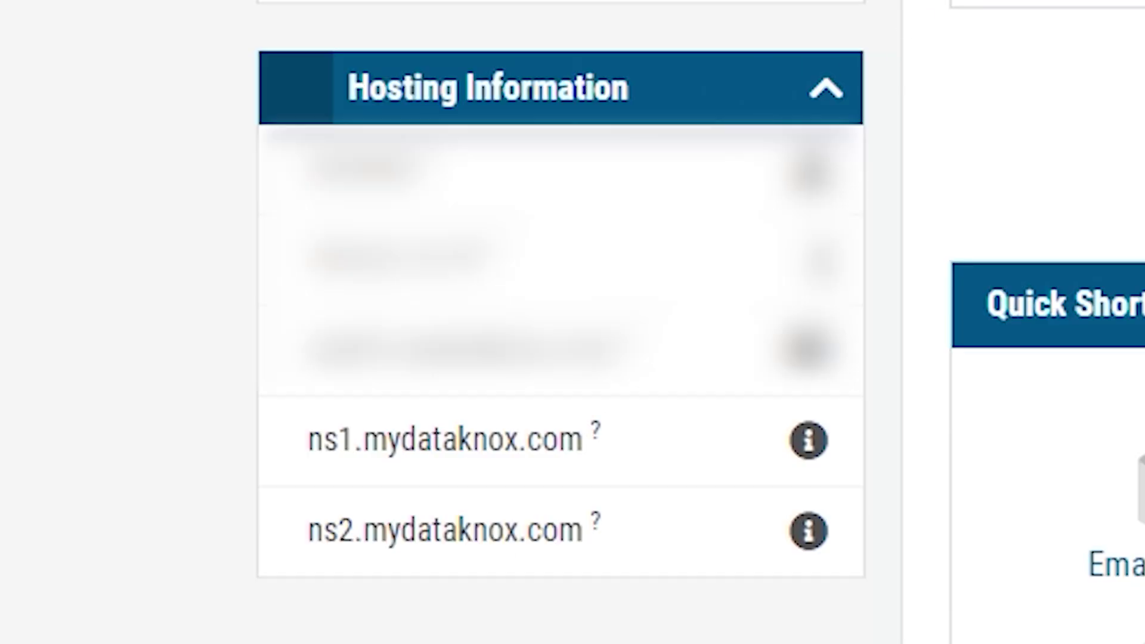
Paste ns1.mydataknox.com and ns2.mydataknox.com into the Nameserver 1 and 2 fields.
{"action": "left_click_drag", "start_coordinate": [785, 113], "coordinate": [509, 108]}
{"action": "left_click", "coordinate": [388, 136]}
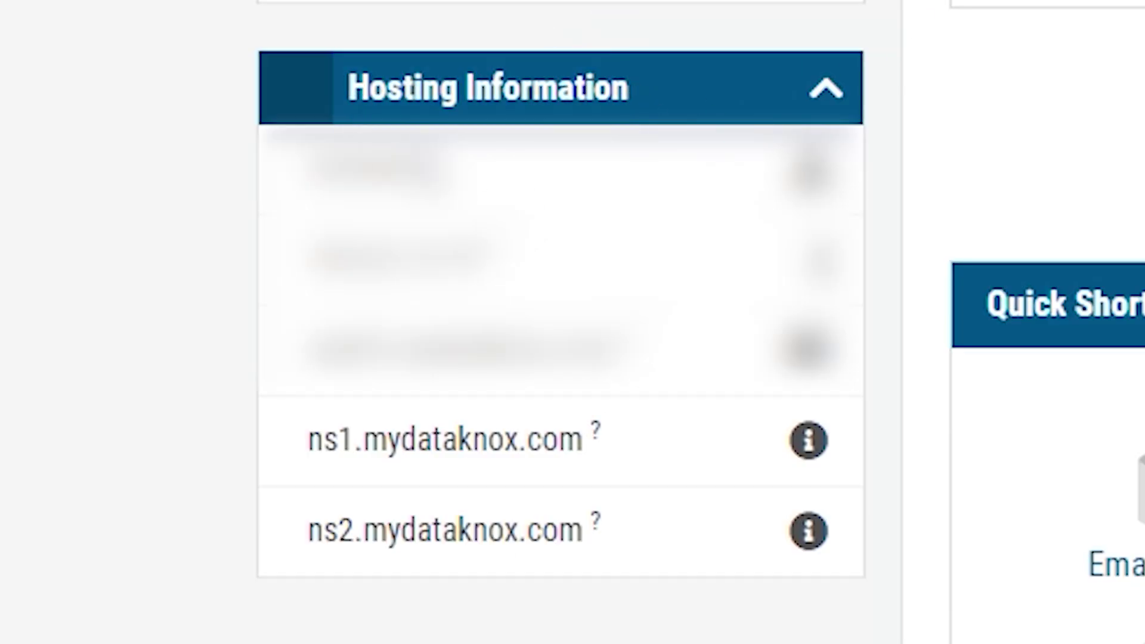
{"action": "left_click_drag", "start_coordinate": [593, 462], "coordinate": [307, 464]}
{"action": "right_click", "coordinate": [374, 457]}
{"action": "left_click", "coordinate": [402, 491]}
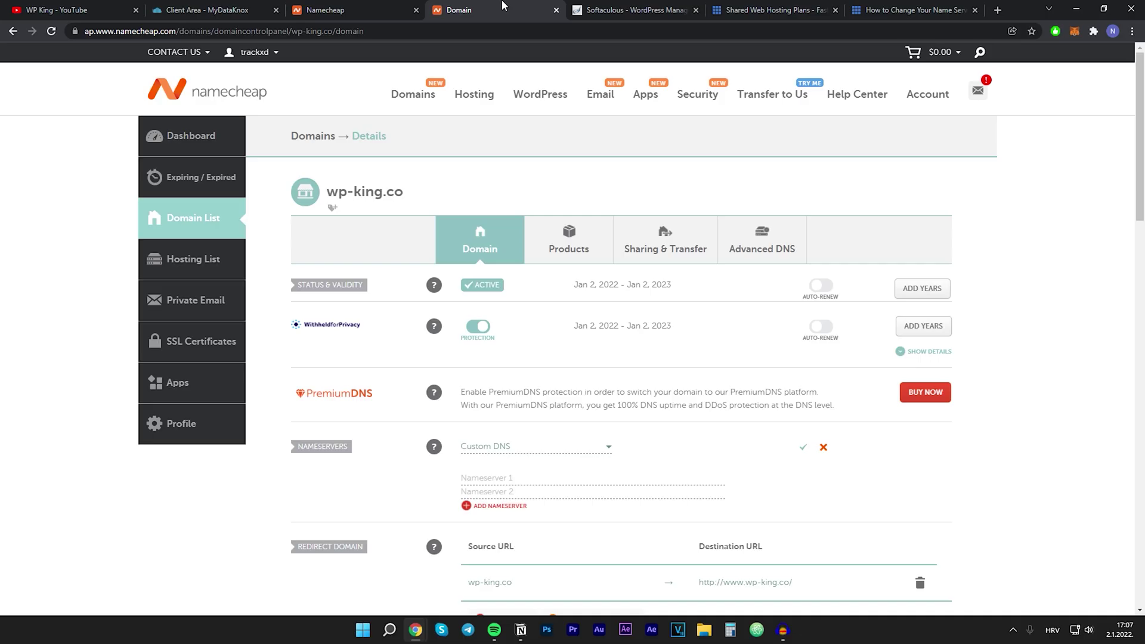
{"action": "left_click", "coordinate": [537, 478]}
{"action": "key", "text": "ctrl+v"}
{"action": "left_click_drag", "start_coordinate": [582, 531], "coordinate": [320, 557]}
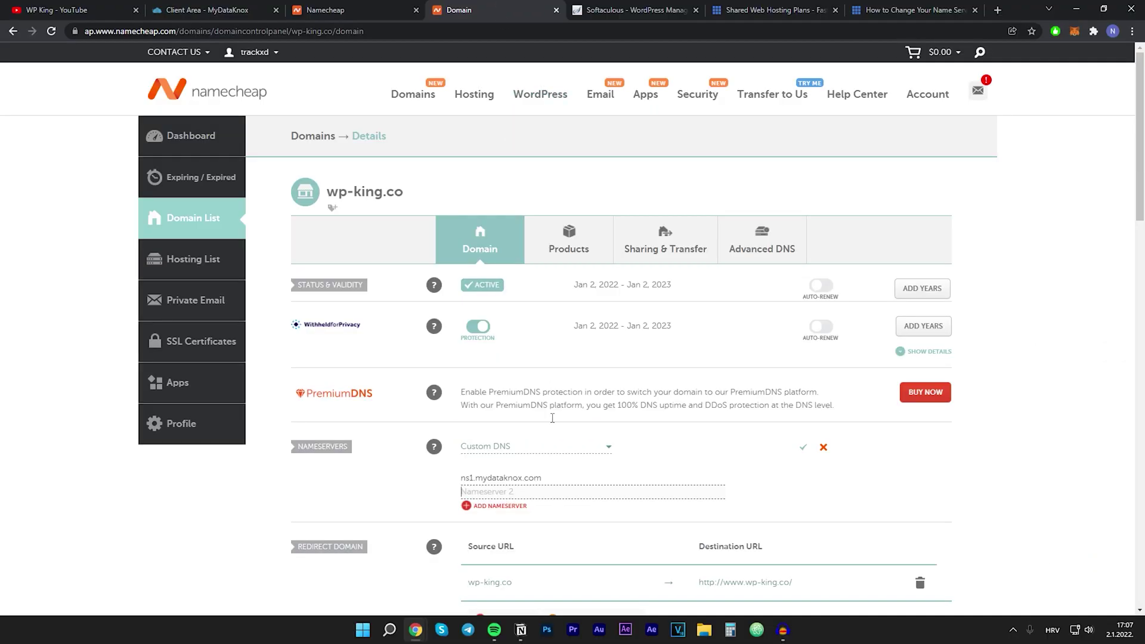
{"action": "key", "text": "ctrl+v"}
Save the custom nameservers, then return to the Bluehost nameserver article.
{"action": "left_click", "coordinate": [804, 447]}
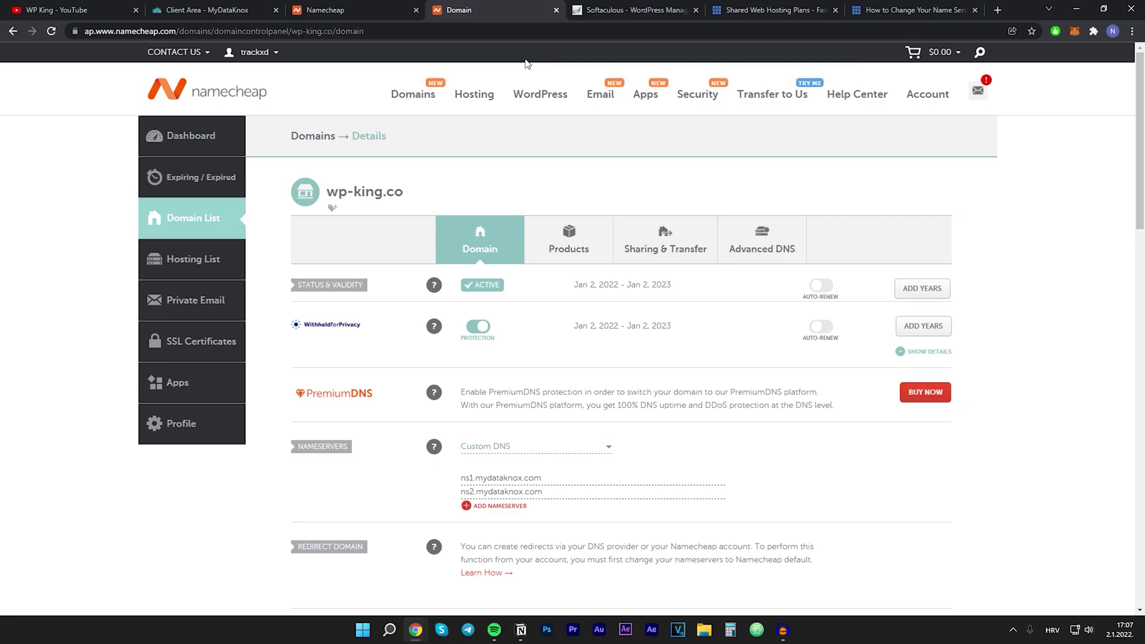
{"action": "key", "text": "ctrl+9"}
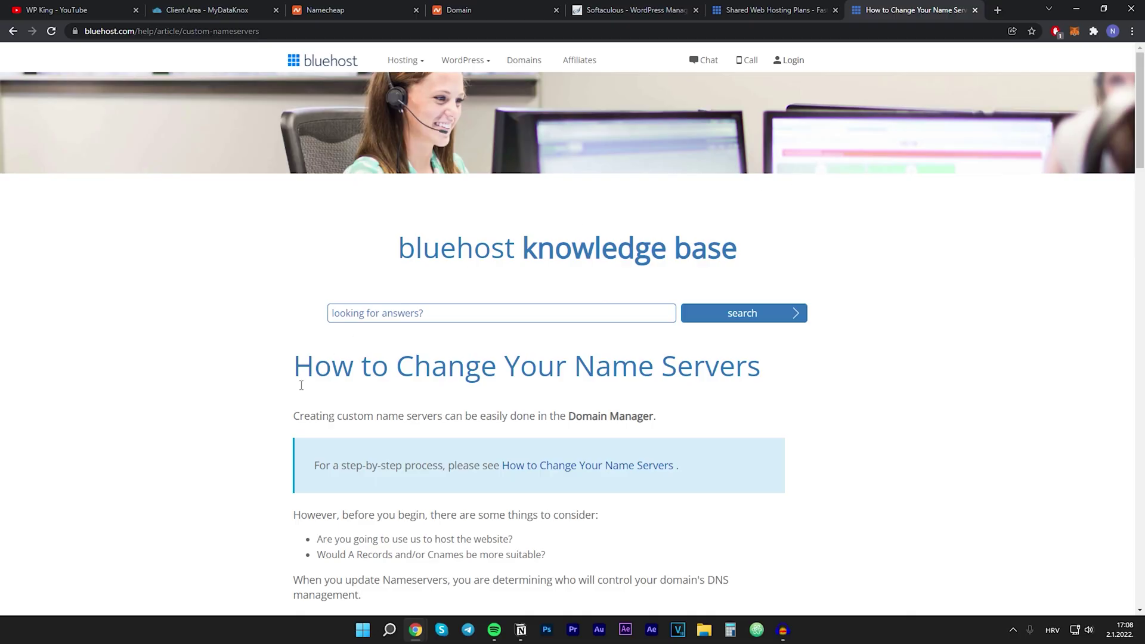
{"action": "left_click_drag", "start_coordinate": [301, 386], "coordinate": [770, 363]}
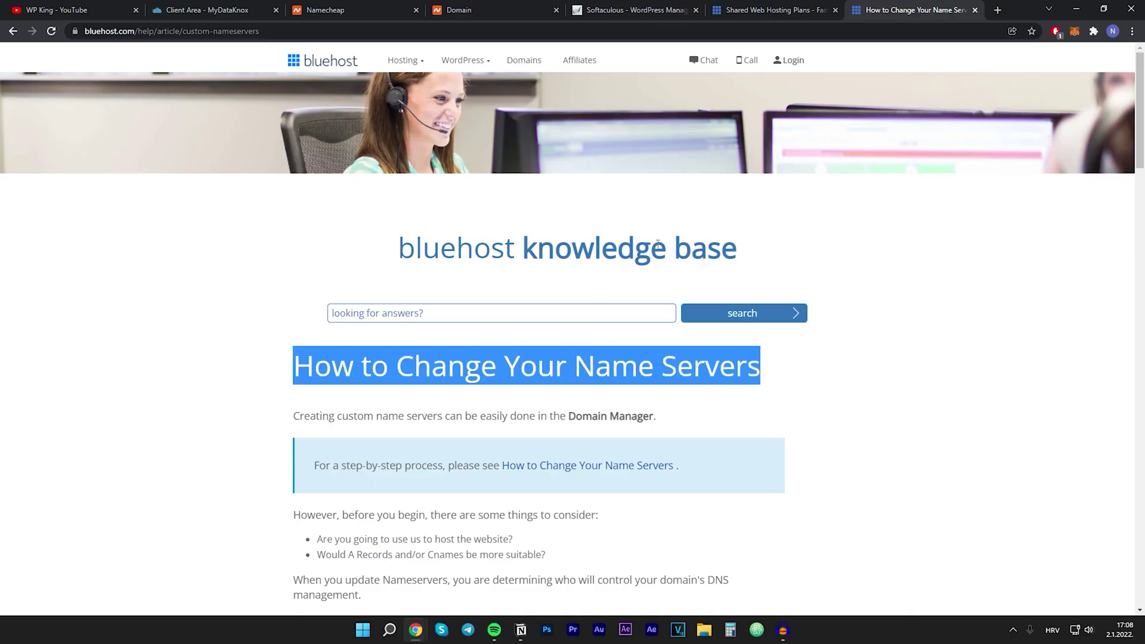
{"action": "left_click_drag", "start_coordinate": [399, 251], "coordinate": [762, 252]}
{"action": "left_click", "coordinate": [790, 365]}
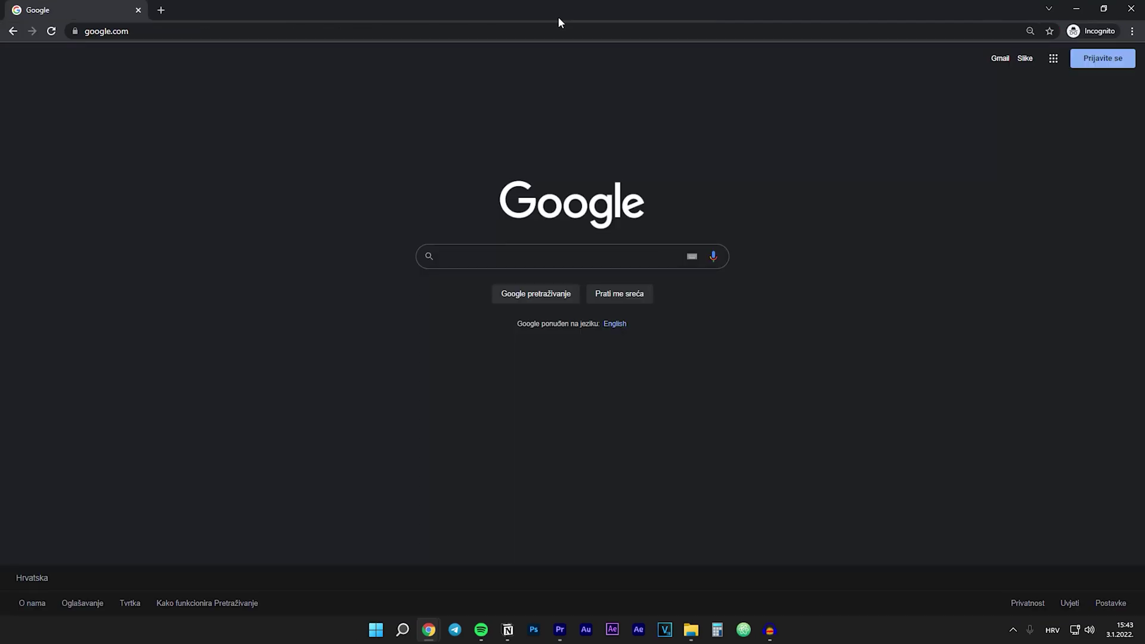
Load wp-king.co in the incognito Chrome window's address bar.
{"action": "left_click", "coordinate": [560, 32]}
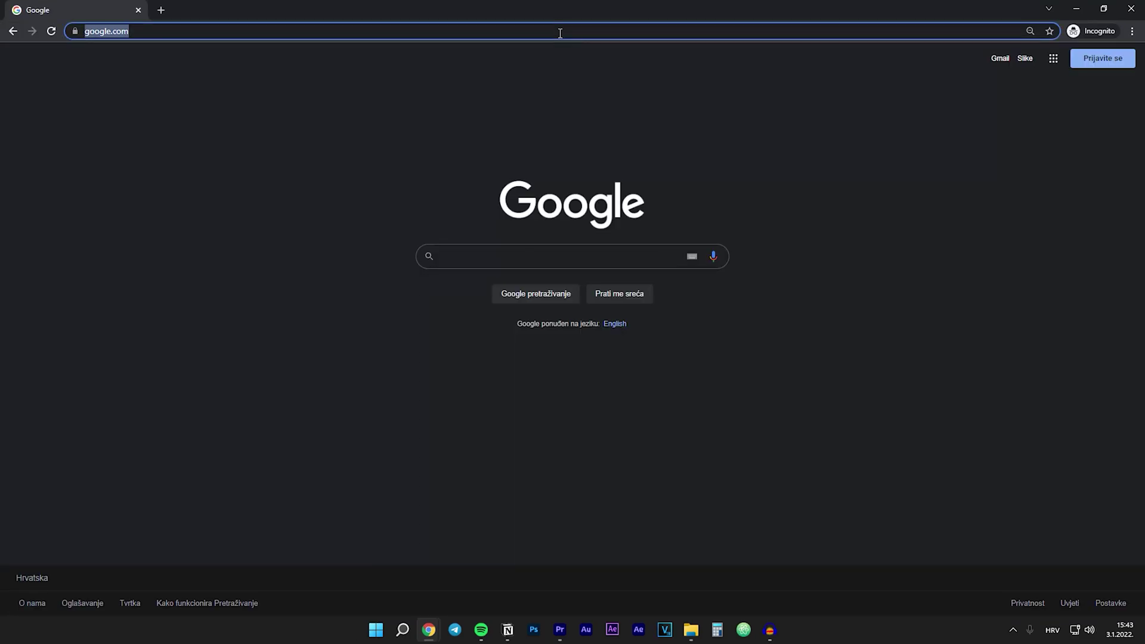
{"action": "type", "text": "wp-king.co"}
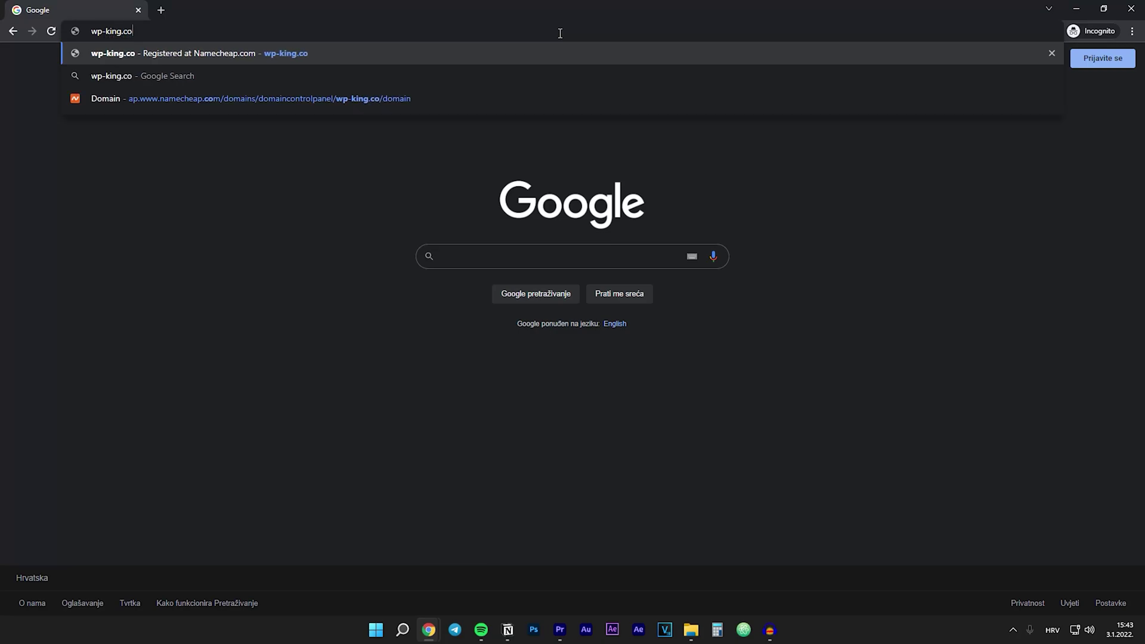
{"action": "key", "text": "Return"}
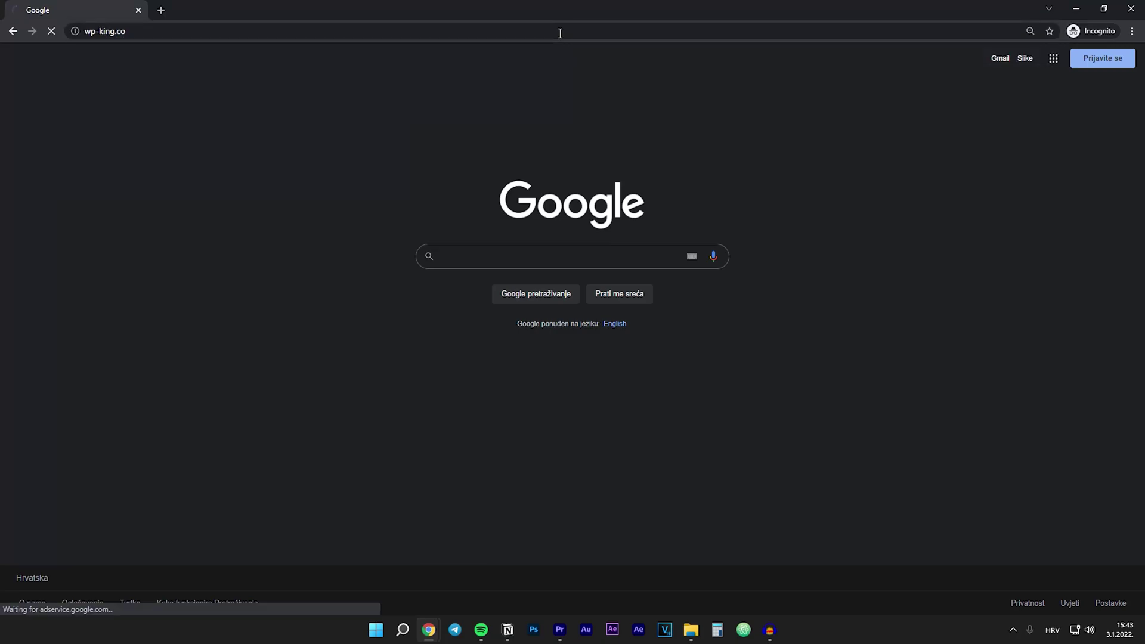